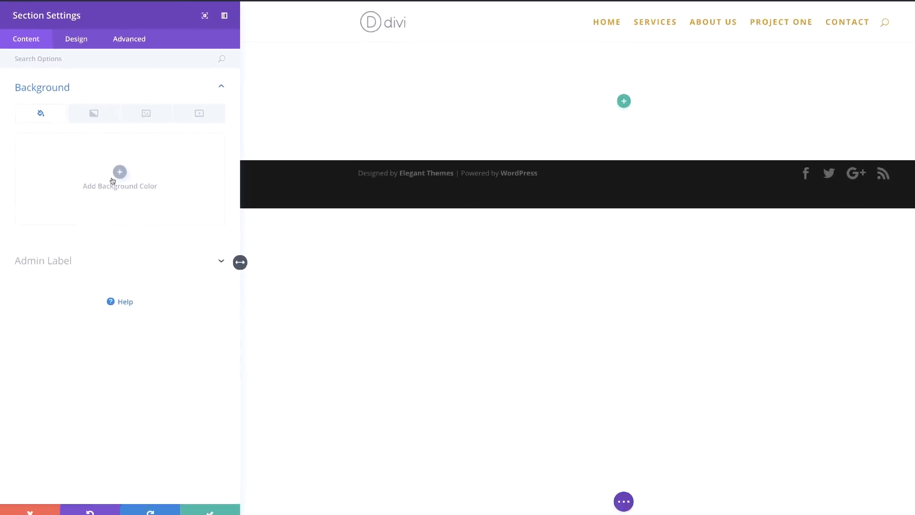
Step: Set the section's background color to #3c3163
{"action": "left_click", "coordinate": [120, 171]}
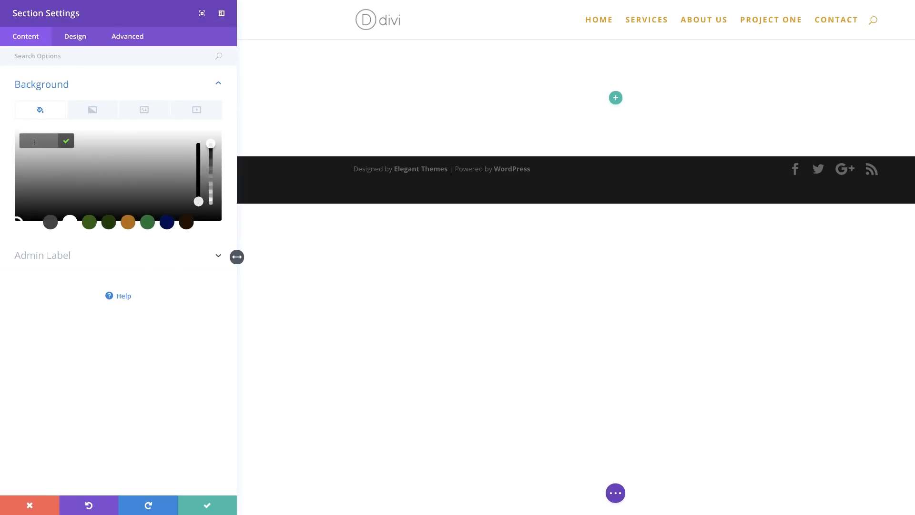
{"action": "type", "text": "#3c3163"}
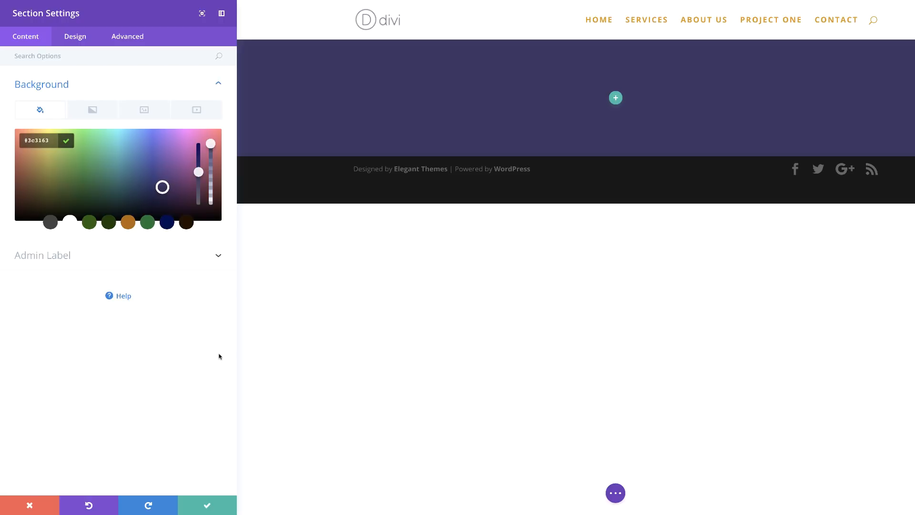
Step: Add a top divider to the section using a slanted wave divider style
{"action": "left_click", "coordinate": [77, 39]}
{"action": "left_click", "coordinate": [47, 148]}
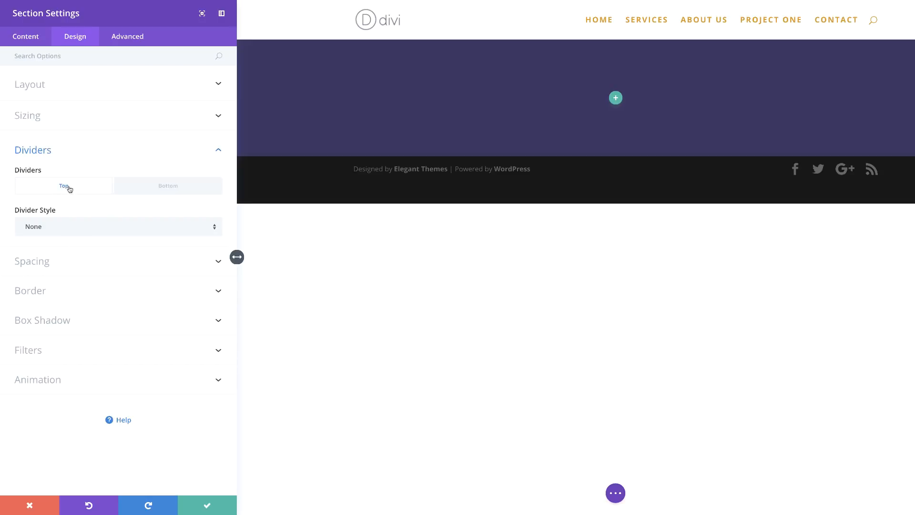
{"action": "left_click", "coordinate": [103, 233]}
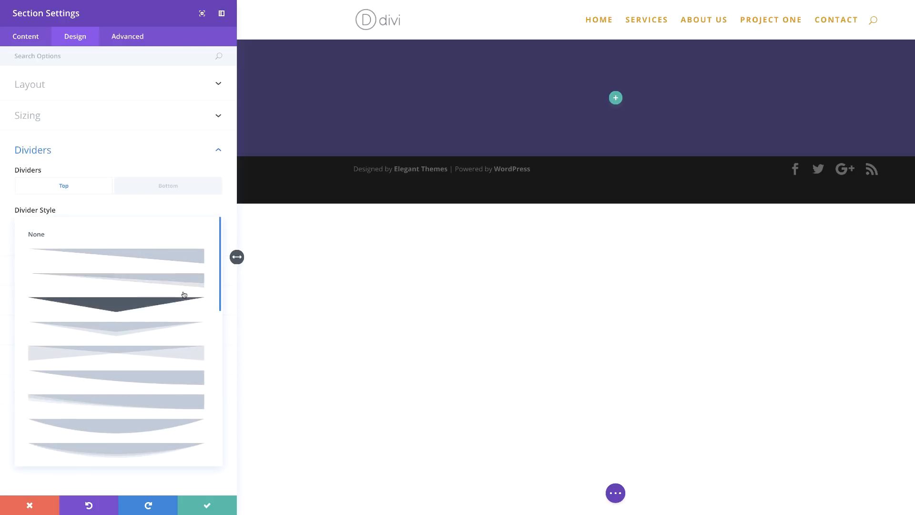
{"action": "scroll", "coordinate": [184, 294], "scroll_direction": "down", "scroll_amount": 5}
{"action": "left_click", "coordinate": [168, 417]}
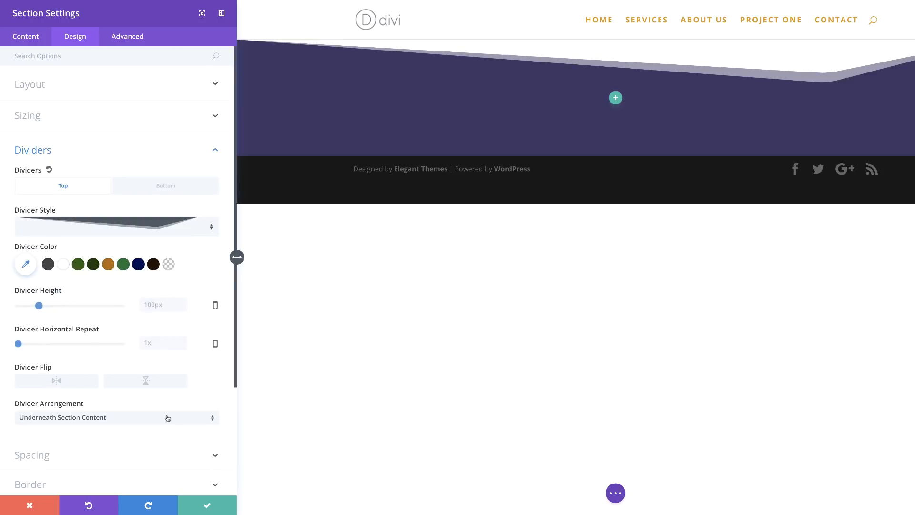
Step: Set the top divider height to 600px on desktop and 400px on tablet and smartphone, then save the section settings
{"action": "left_click", "coordinate": [149, 305]}
{"action": "key", "text": "ctrl+a"}
{"action": "type", "text": "600"}
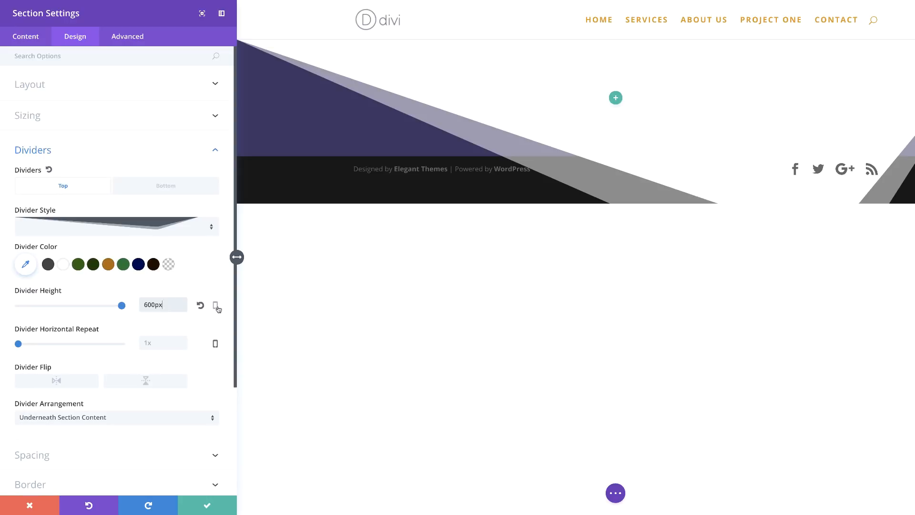
{"action": "left_click", "coordinate": [217, 308]}
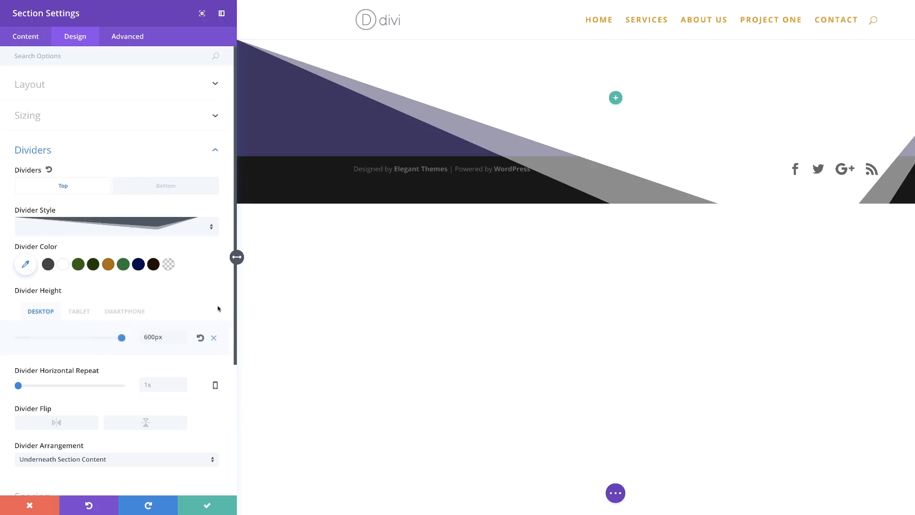
{"action": "left_click", "coordinate": [80, 312]}
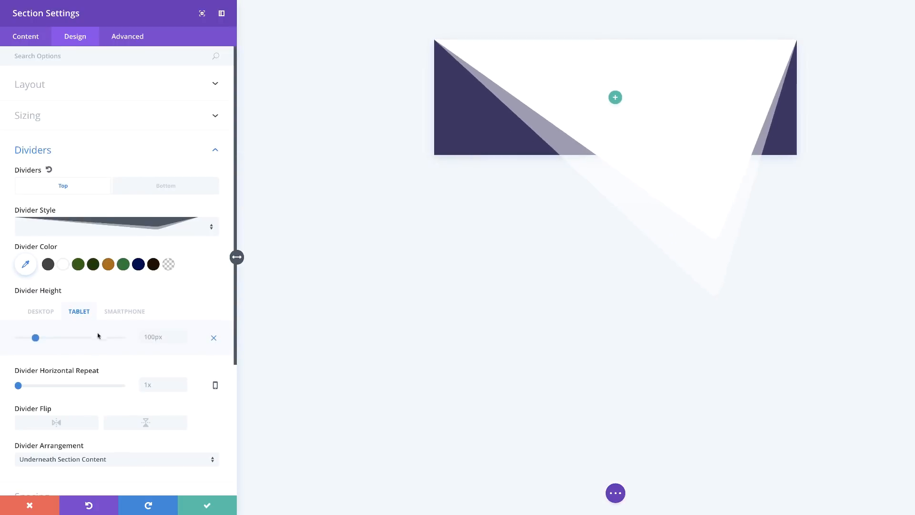
{"action": "type", "text": "400px"}
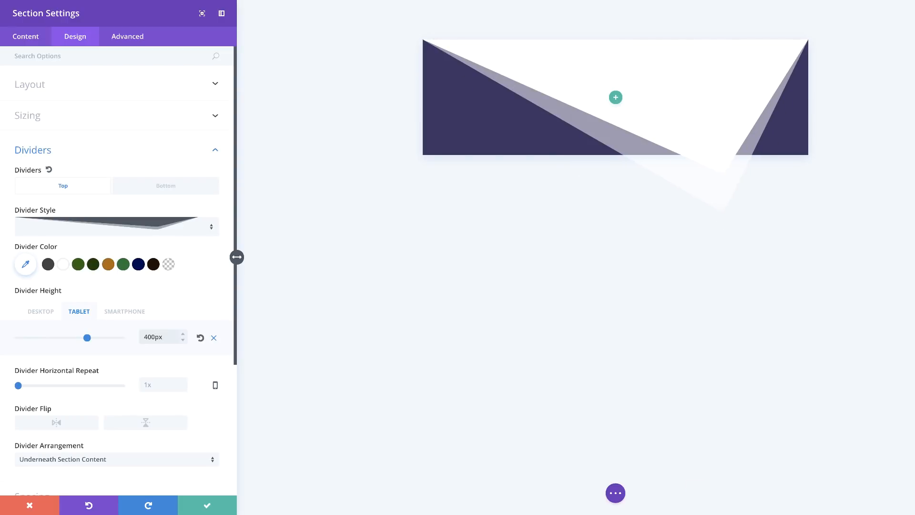
{"action": "left_click", "coordinate": [137, 312]}
{"action": "left_click", "coordinate": [154, 339]}
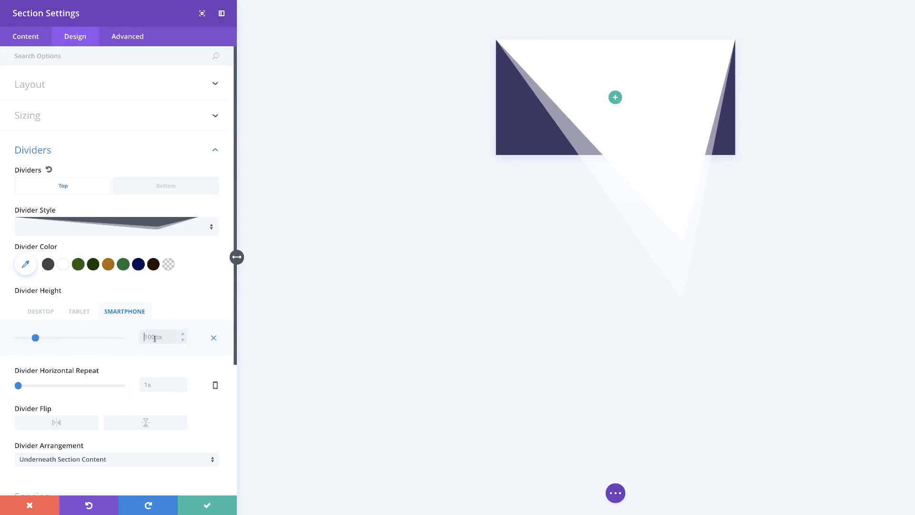
{"action": "type", "text": "400px"}
{"action": "left_click", "coordinate": [48, 313]}
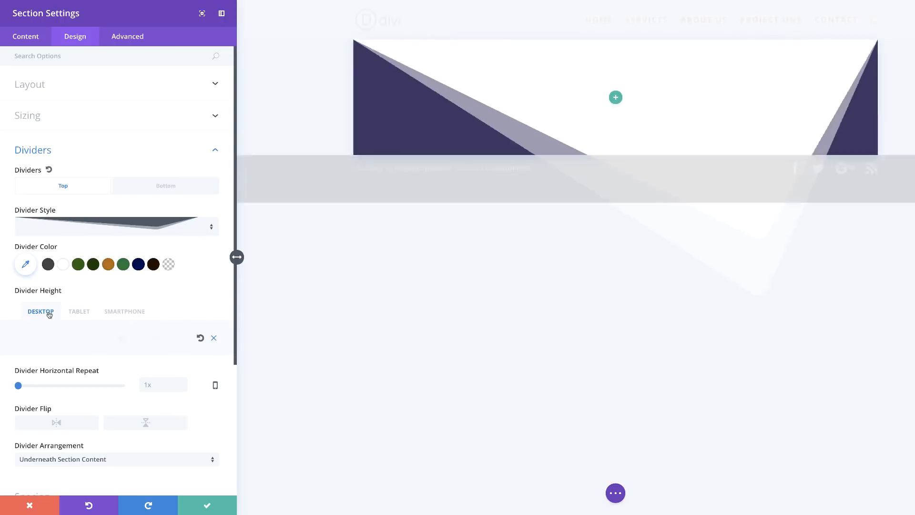
{"action": "scroll", "coordinate": [170, 406], "scroll_direction": "down", "scroll_amount": 2}
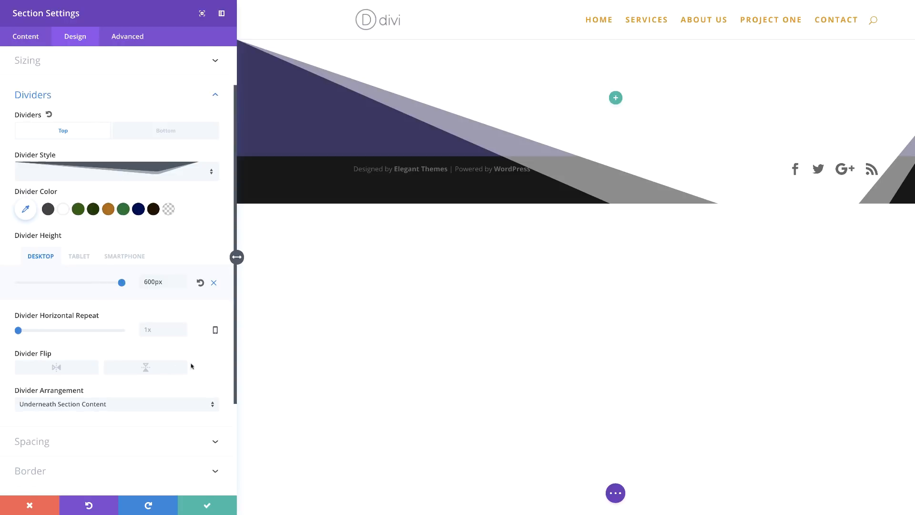
{"action": "left_click", "coordinate": [208, 505]}
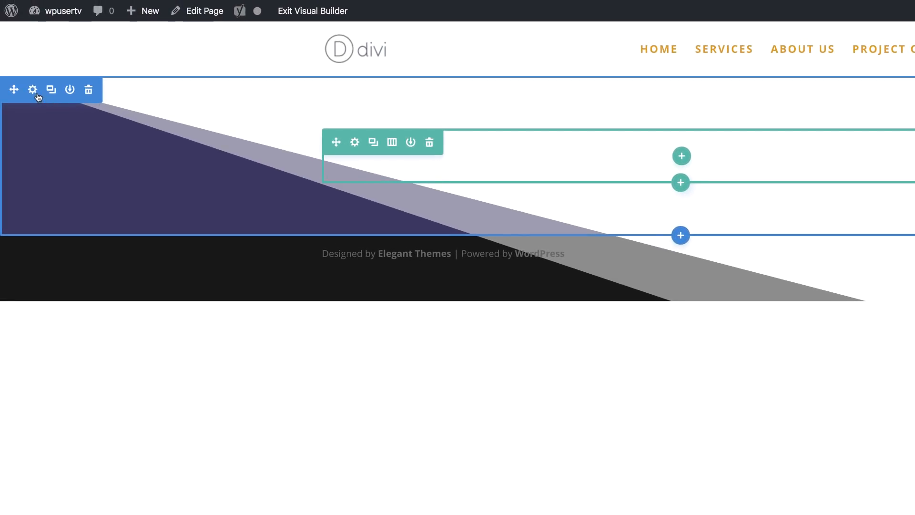
Step: Reopen the section settings and set its custom top and bottom padding to 80px
{"action": "left_click", "coordinate": [34, 90]}
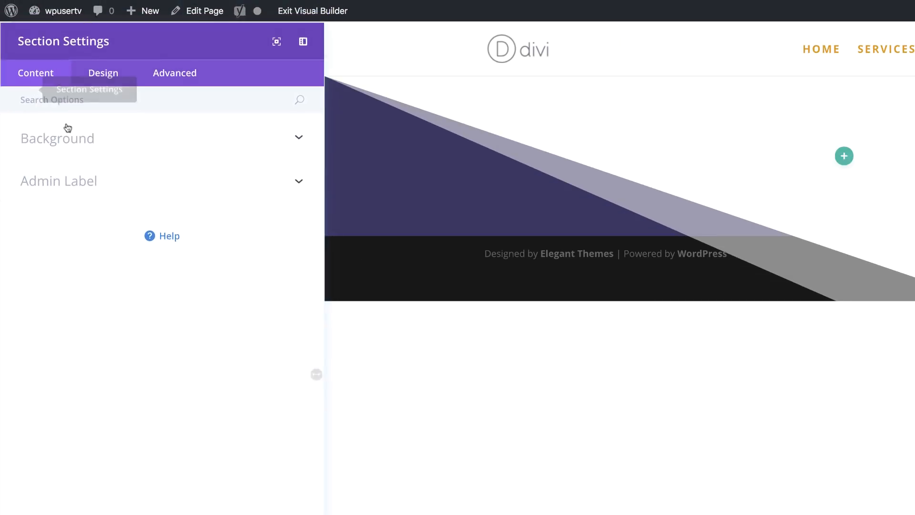
{"action": "left_click", "coordinate": [85, 40]}
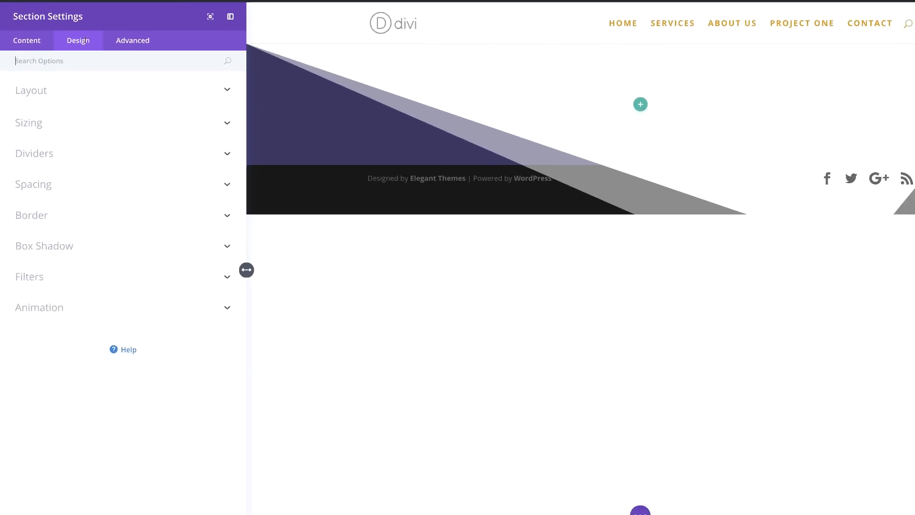
{"action": "left_click", "coordinate": [48, 184]}
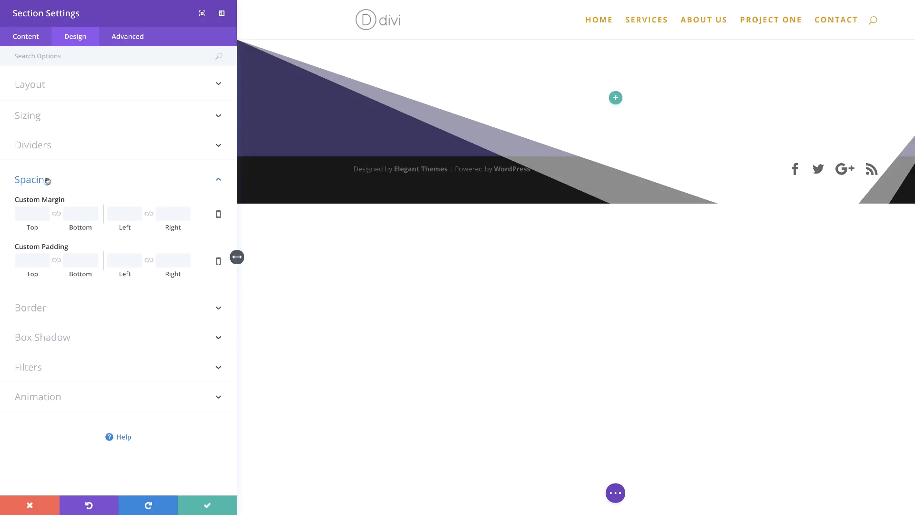
{"action": "left_click", "coordinate": [35, 261]}
{"action": "type", "text": "80px"}
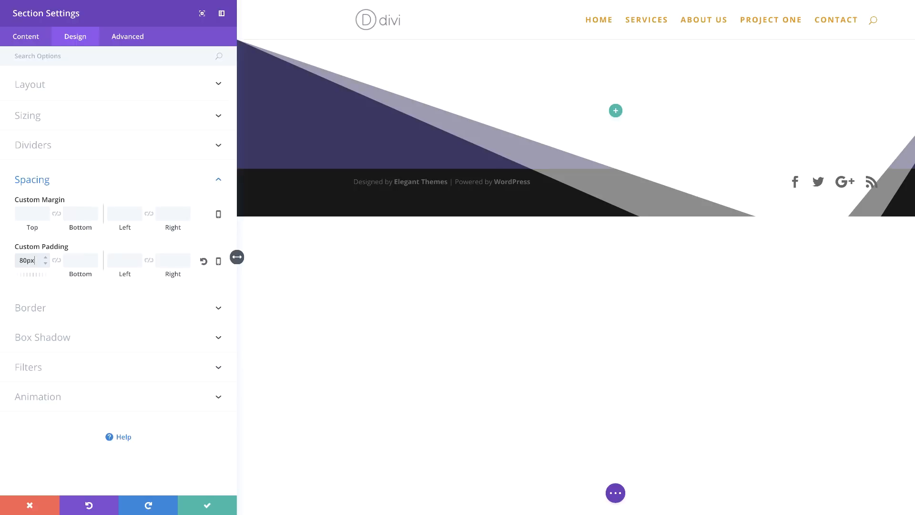
{"action": "left_click", "coordinate": [82, 262]}
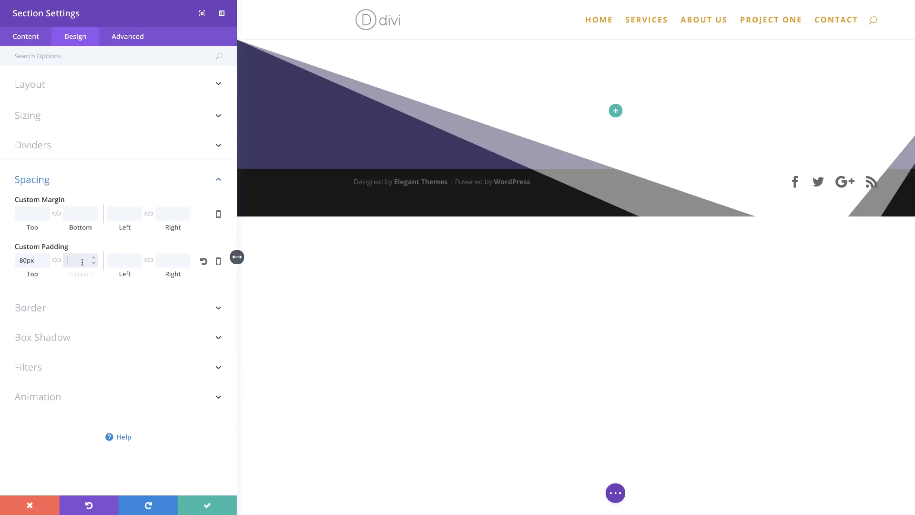
{"action": "type", "text": "80px"}
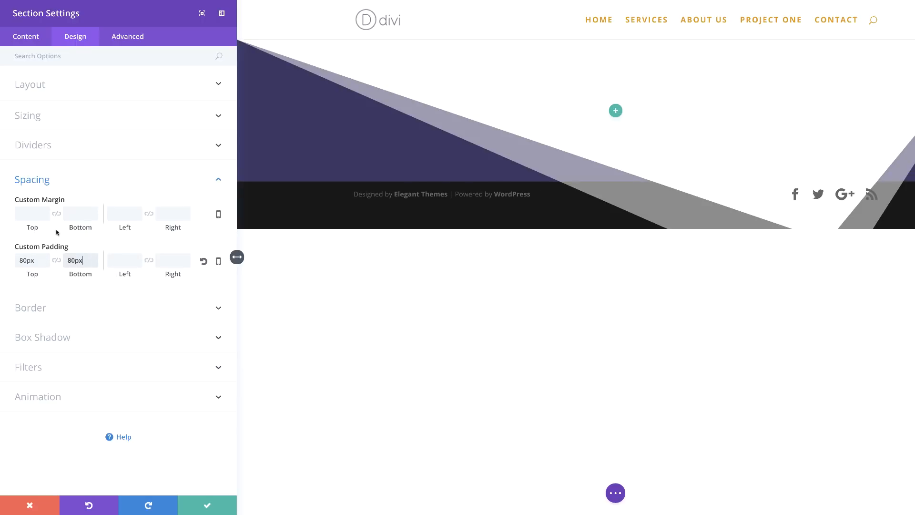
Step: Set the top divider color to #3c3163 and save the section settings
{"action": "left_click", "coordinate": [90, 146]}
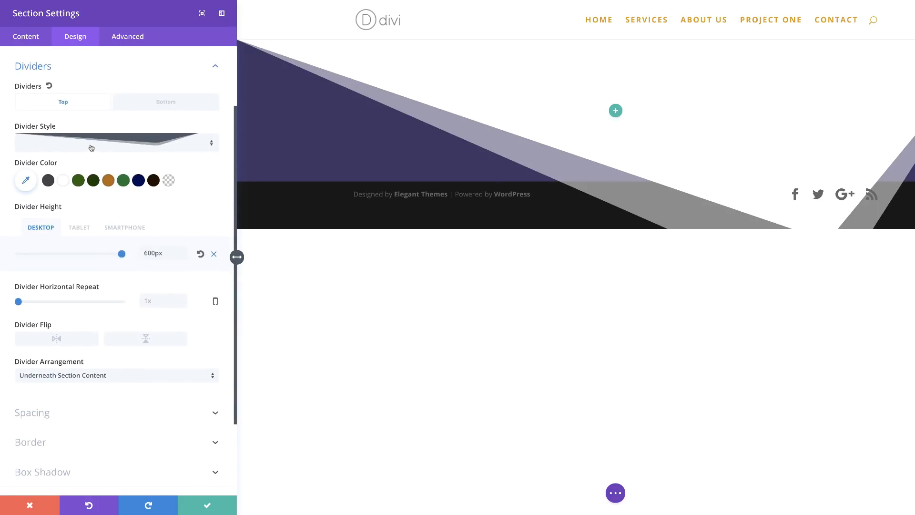
{"action": "left_click", "coordinate": [26, 181]}
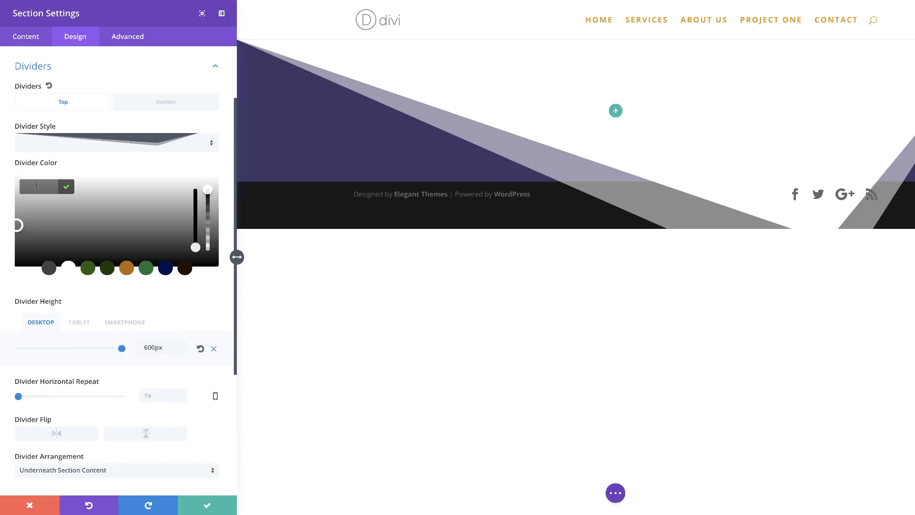
{"action": "type", "text": "#3c3163"}
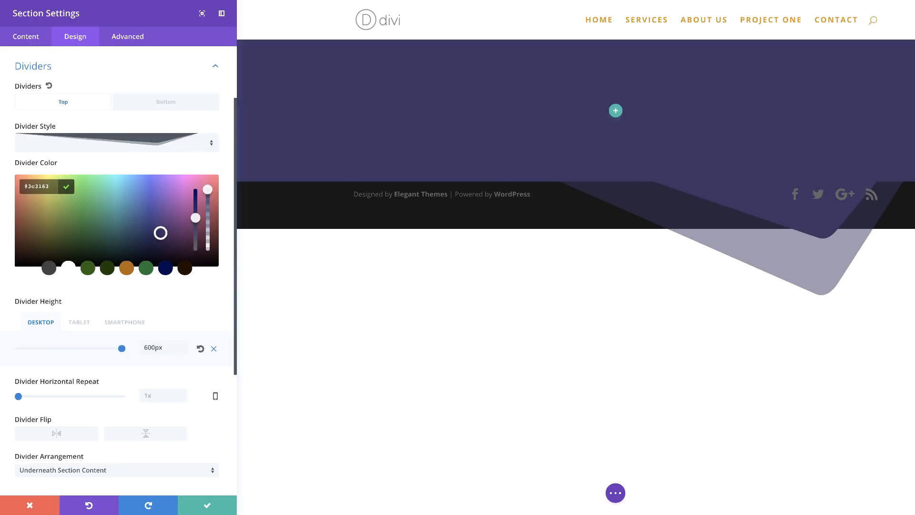
{"action": "left_click", "coordinate": [207, 504]}
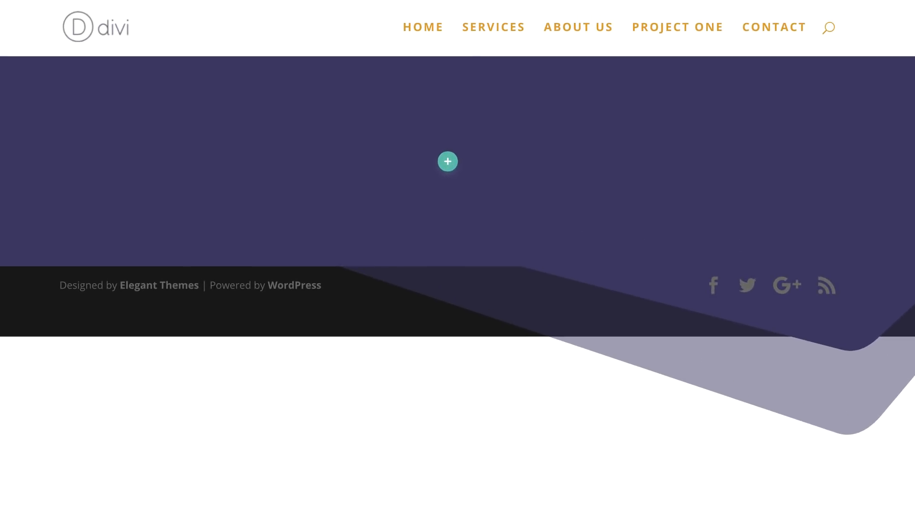
Step: Add a two-column row to the section without inserting a module
{"action": "left_click", "coordinate": [448, 162]}
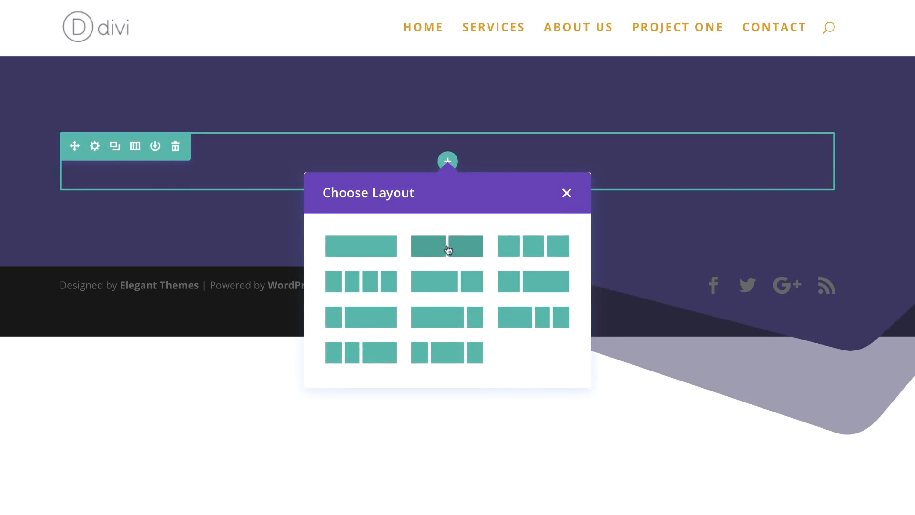
{"action": "left_click", "coordinate": [466, 249]}
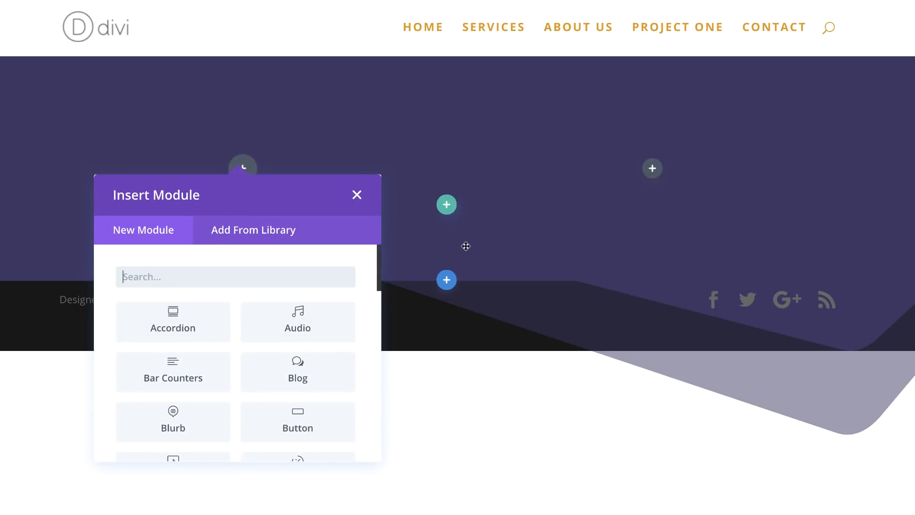
{"action": "left_click", "coordinate": [356, 196]}
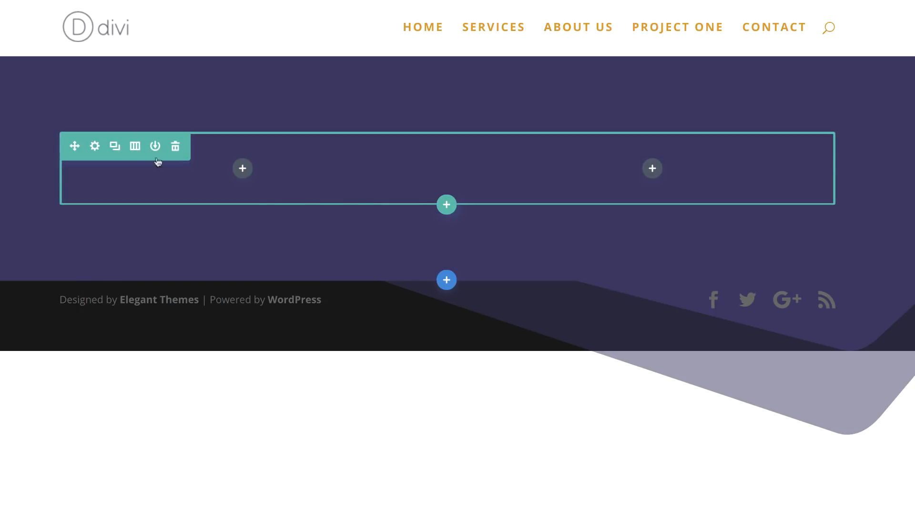
Step: Open the row settings and set the row's background color to #00cef7
{"action": "left_click", "coordinate": [95, 146]}
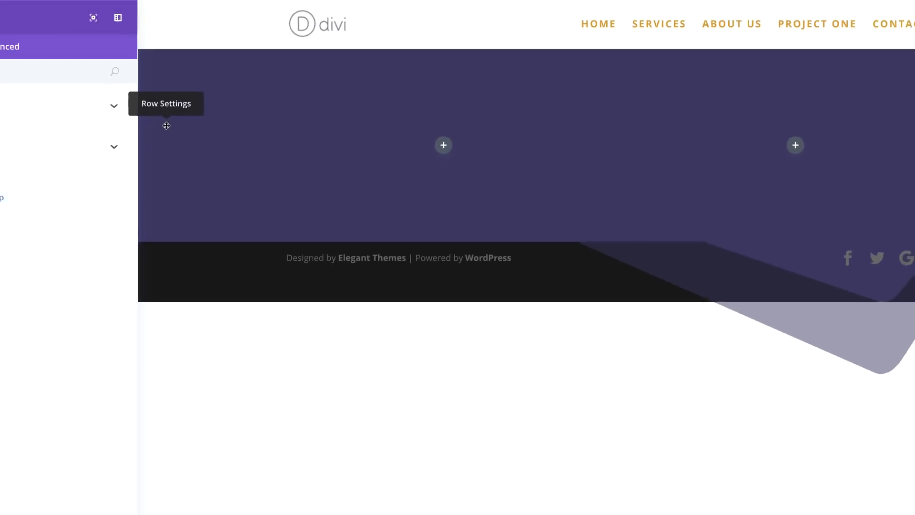
{"action": "left_click", "coordinate": [47, 88]}
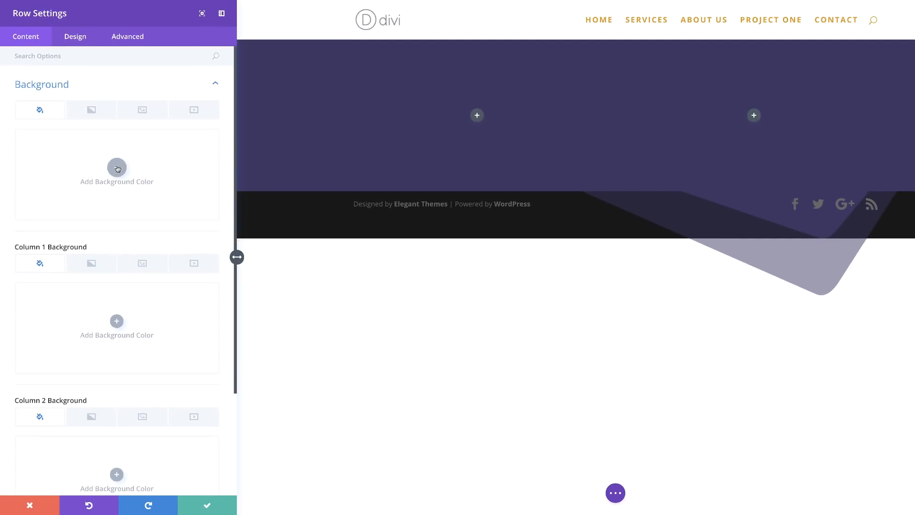
{"action": "left_click", "coordinate": [117, 168]}
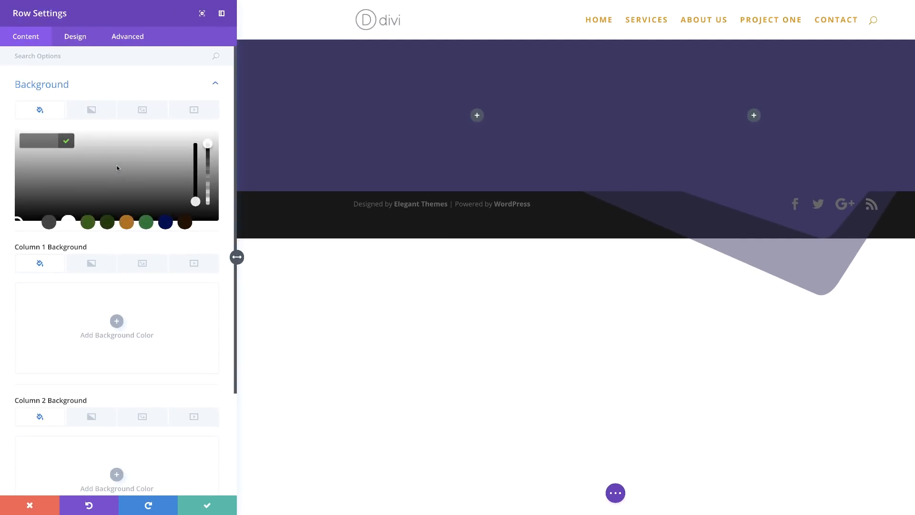
{"action": "left_click", "coordinate": [34, 140]}
{"action": "type", "text": "#00cef7"}
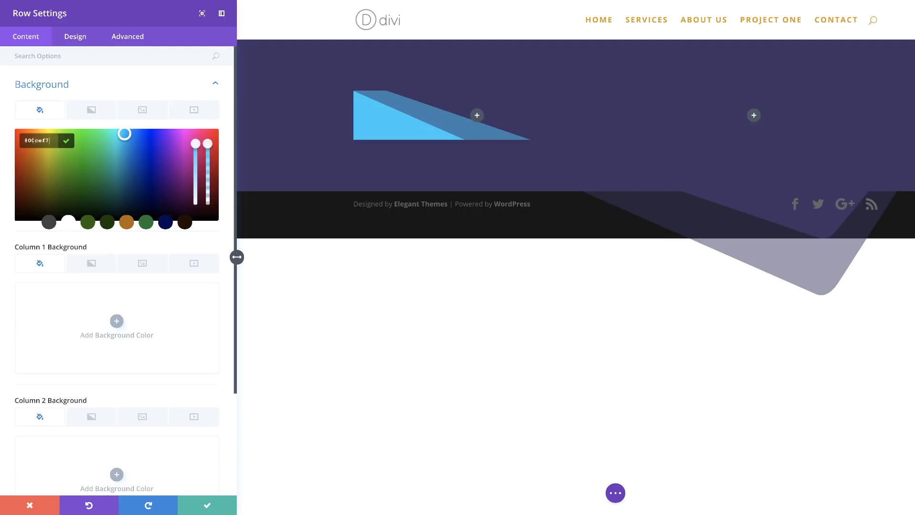
Step: Make the row fullwidth and turn on equal column heights
{"action": "scroll", "coordinate": [32, 140], "scroll_direction": "down", "scroll_amount": 2}
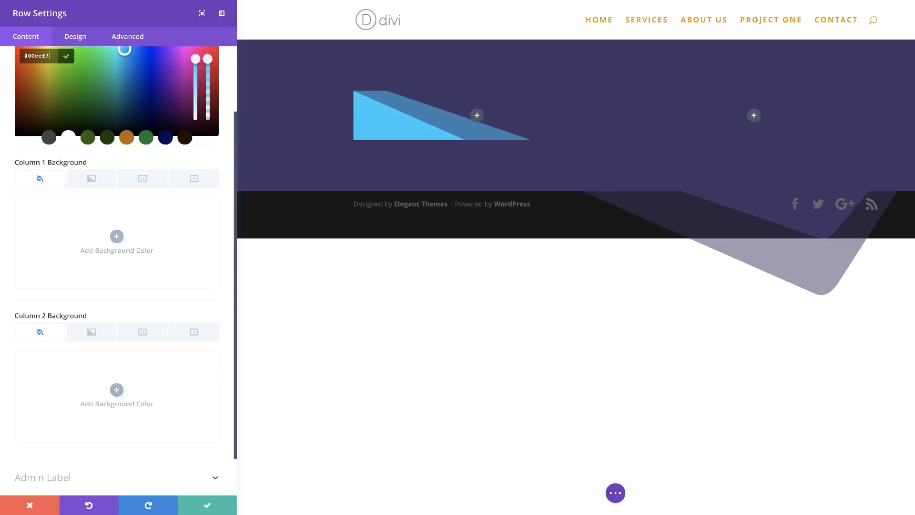
{"action": "left_click", "coordinate": [83, 40]}
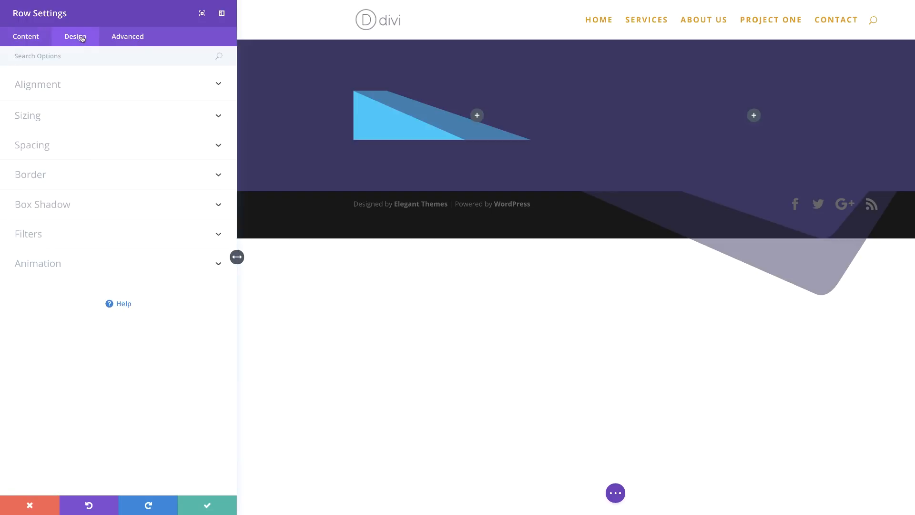
{"action": "left_click", "coordinate": [41, 121]}
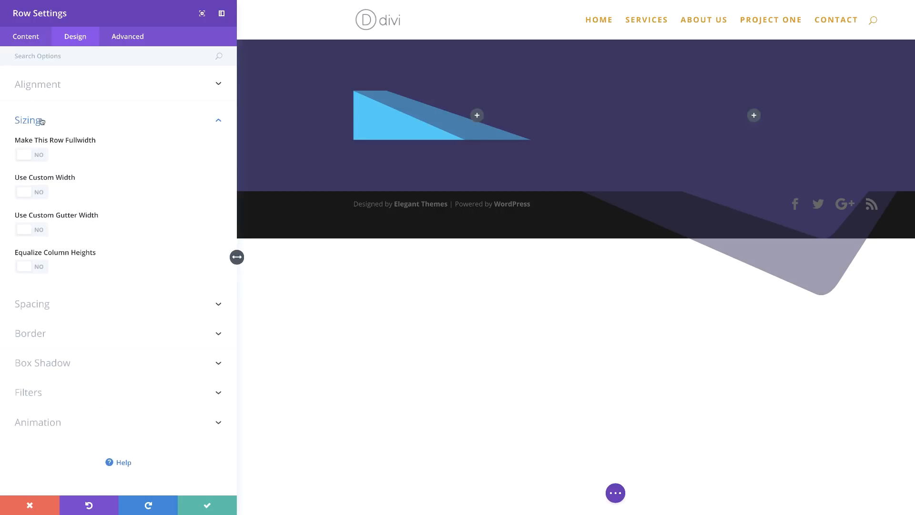
{"action": "left_click", "coordinate": [41, 157]}
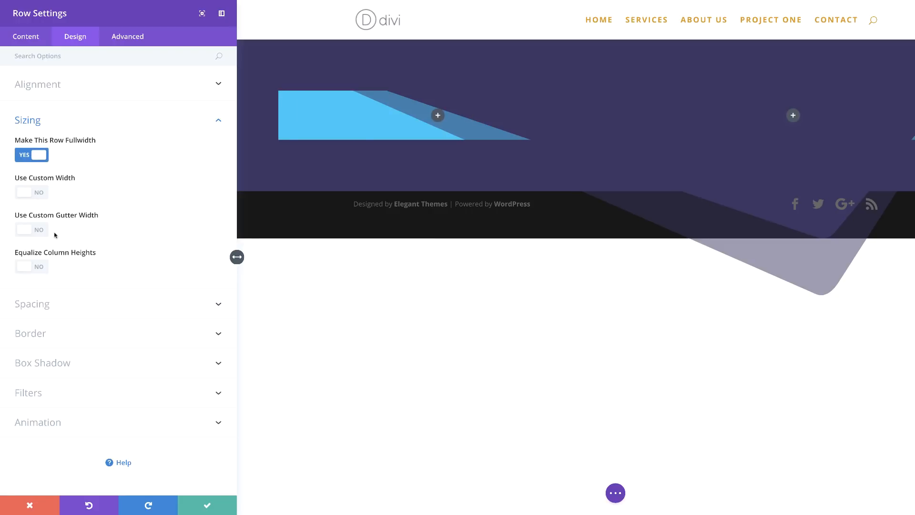
{"action": "left_click", "coordinate": [42, 268]}
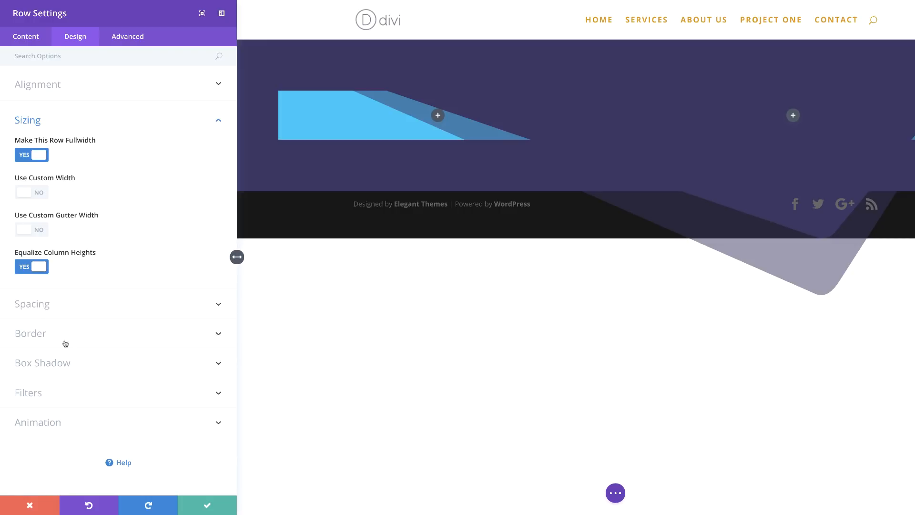
Step: Set the row's top padding to 28px, apply the first box shadow preset, and save the row settings
{"action": "left_click", "coordinate": [45, 305]}
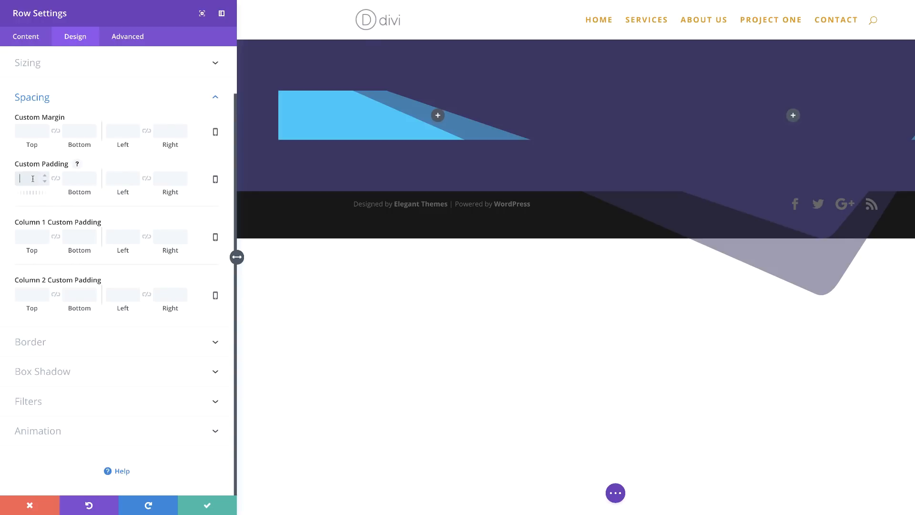
{"action": "type", "text": "28px"}
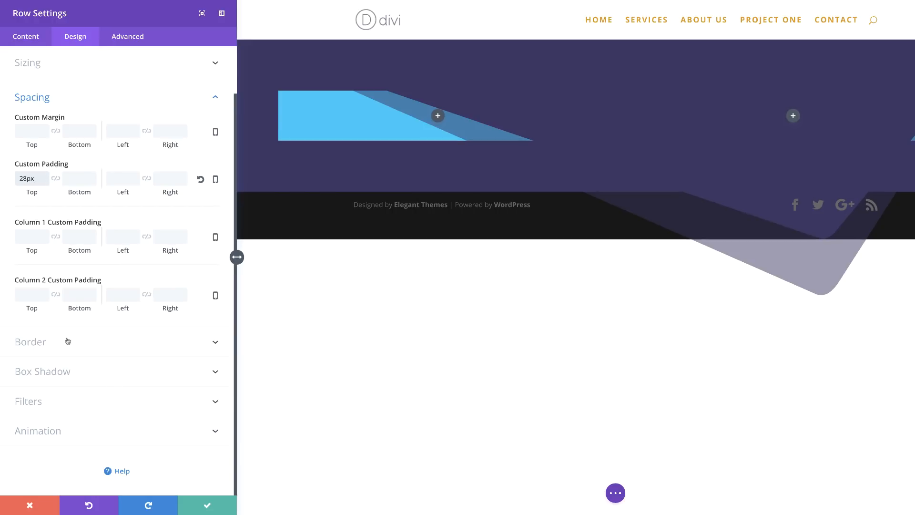
{"action": "left_click", "coordinate": [86, 373]}
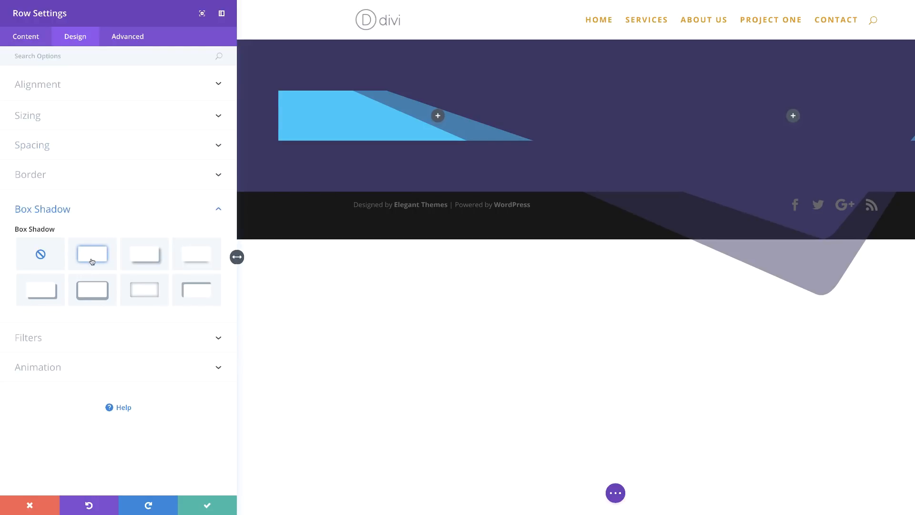
{"action": "left_click", "coordinate": [96, 255]}
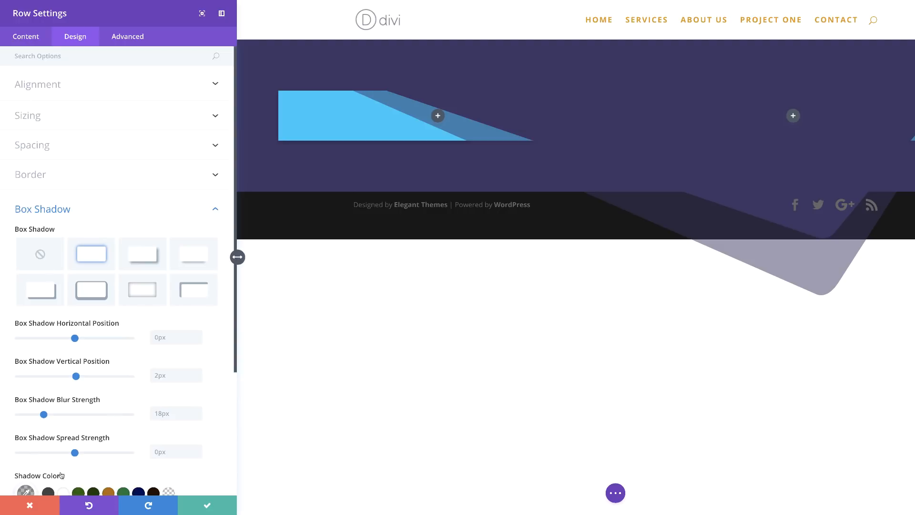
{"action": "left_click", "coordinate": [209, 507]}
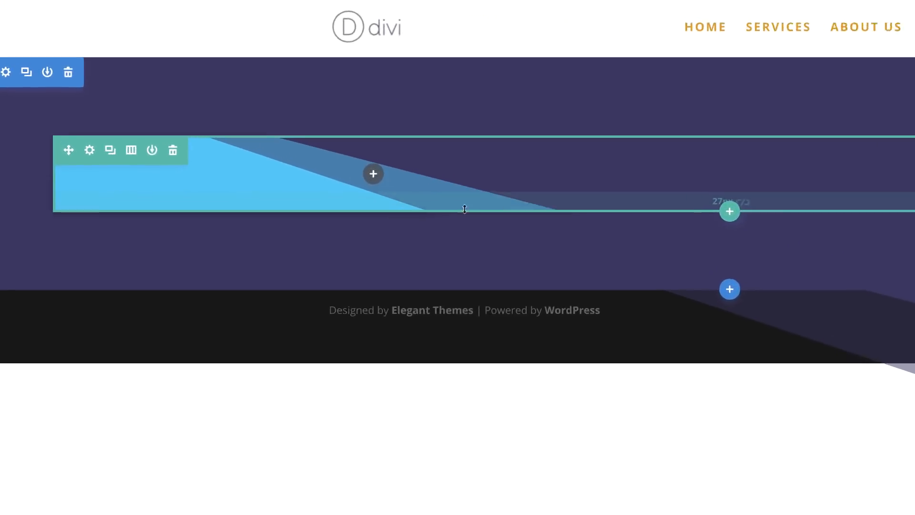
Step: Insert a Text module into the row's left column
{"action": "left_click", "coordinate": [270, 119]}
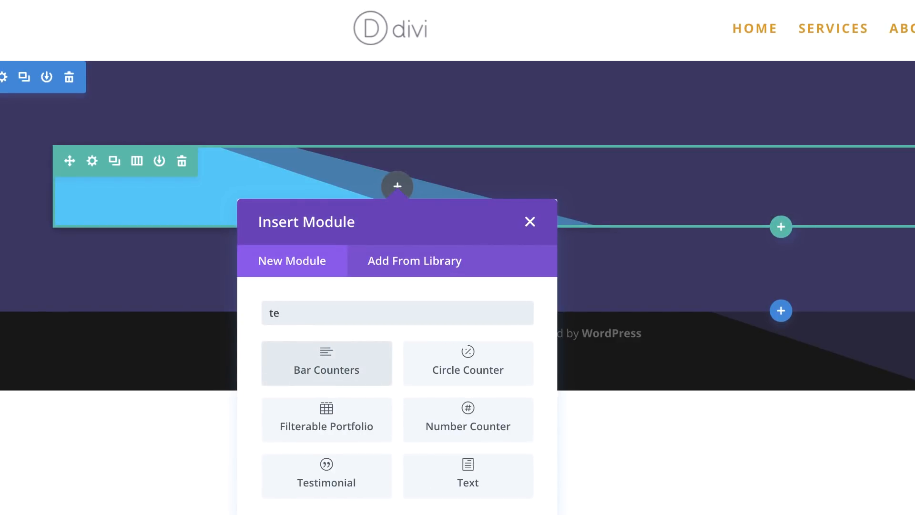
{"action": "type", "text": "xt"}
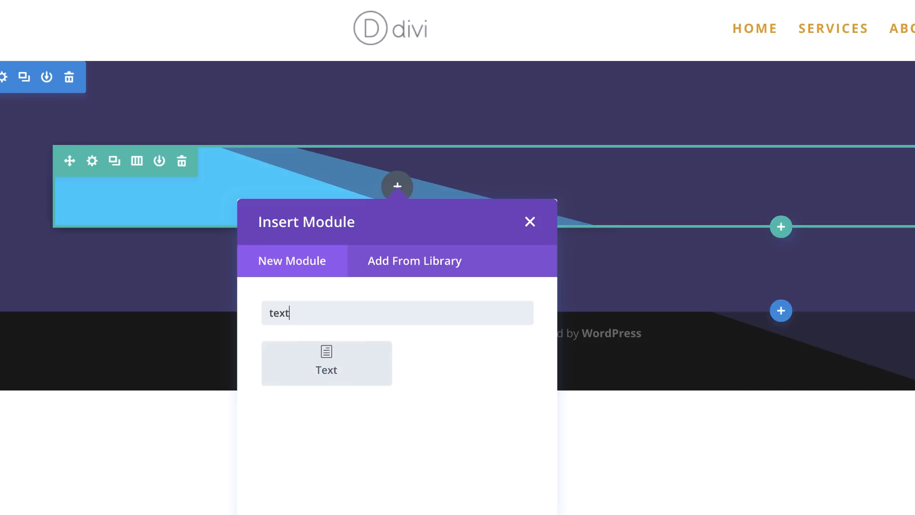
{"action": "left_click", "coordinate": [356, 368]}
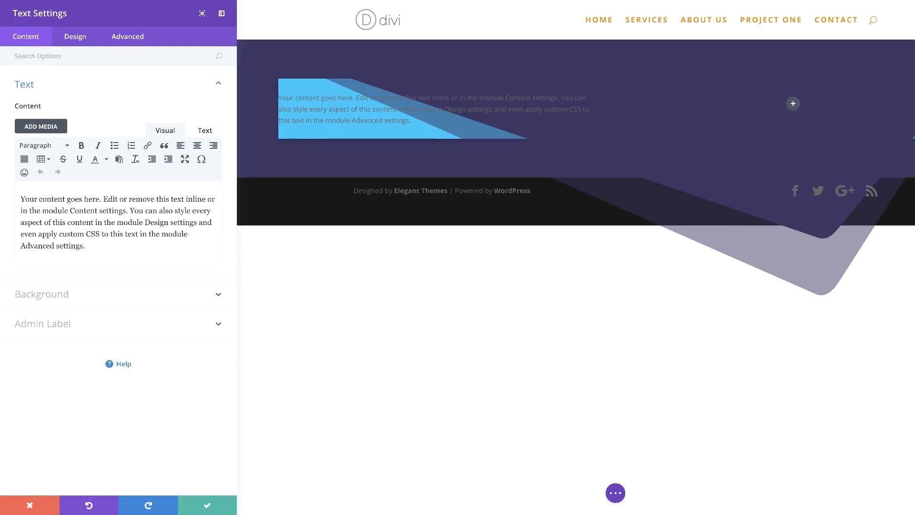
Step: Set the text module's background color to rgba(134,89,248,0.67)
{"action": "left_click", "coordinate": [68, 295]}
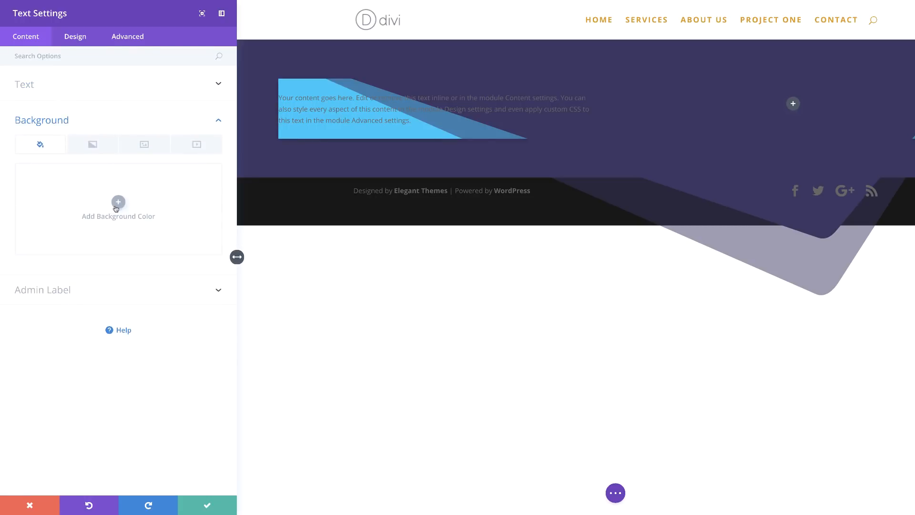
{"action": "left_click", "coordinate": [116, 204]}
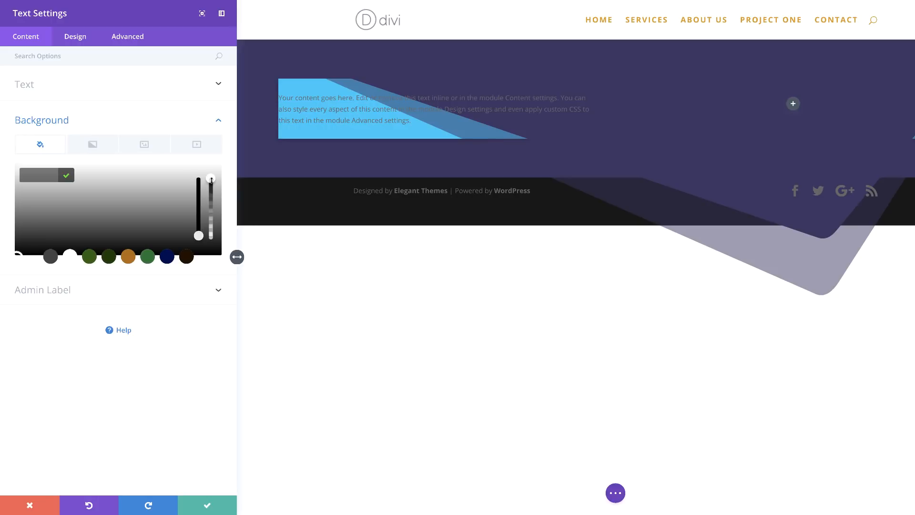
{"action": "left_click_drag", "start_coordinate": [211, 180], "coordinate": [212, 193]}
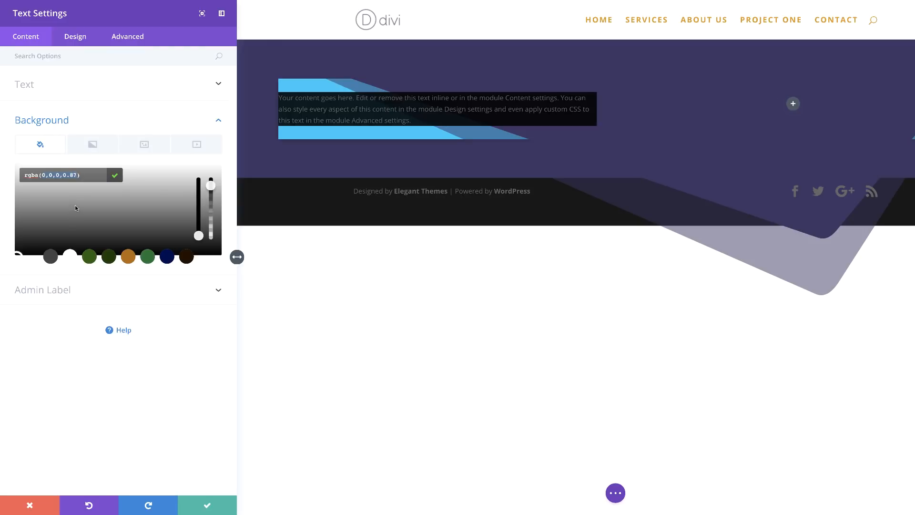
{"action": "type", "text": "134,89,248,0.67"}
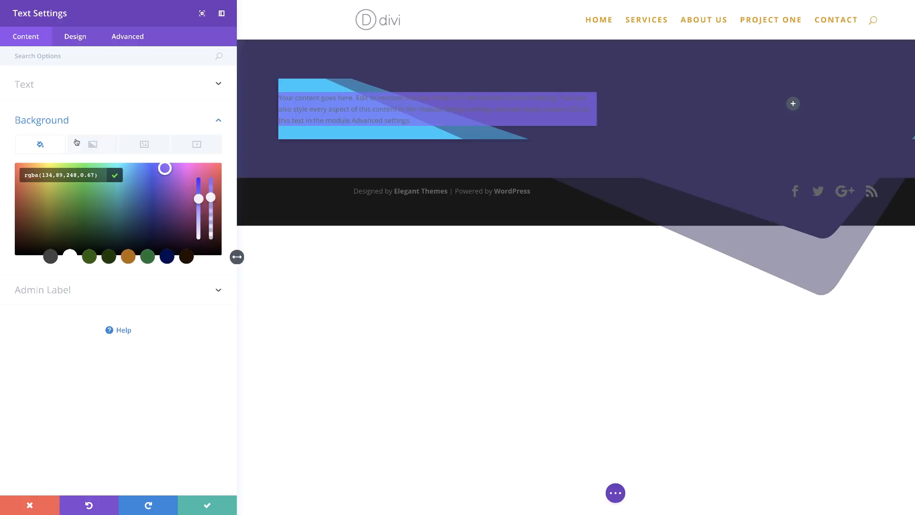
Step: Delete all of the text module's default content
{"action": "left_click", "coordinate": [41, 88]}
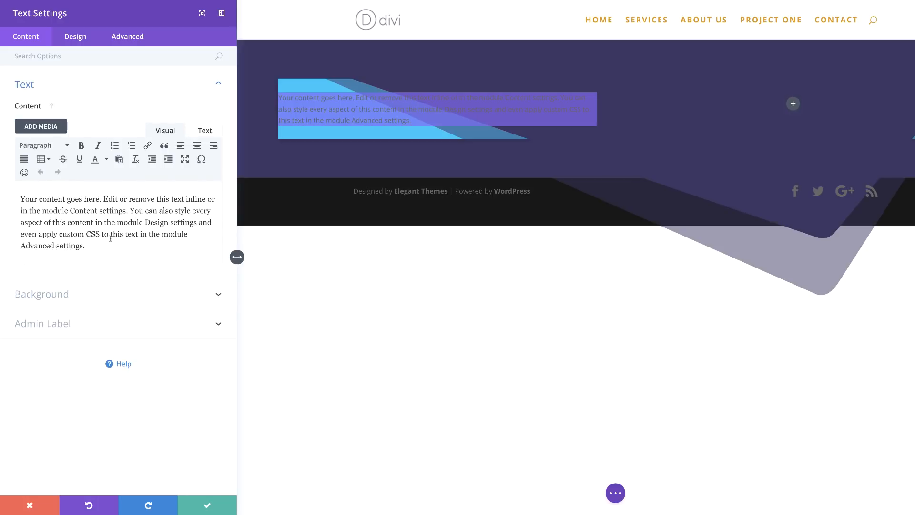
{"action": "left_click_drag", "start_coordinate": [96, 245], "coordinate": [11, 192]}
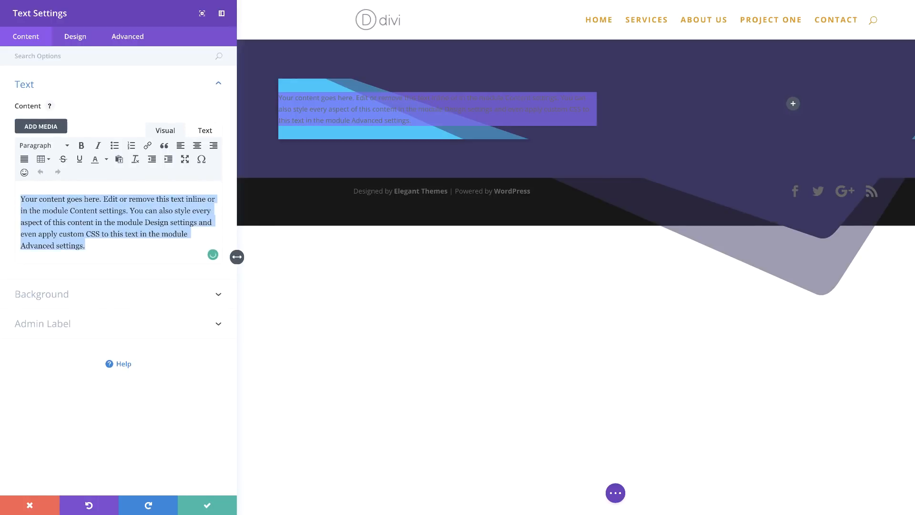
{"action": "key", "text": "BackSpace"}
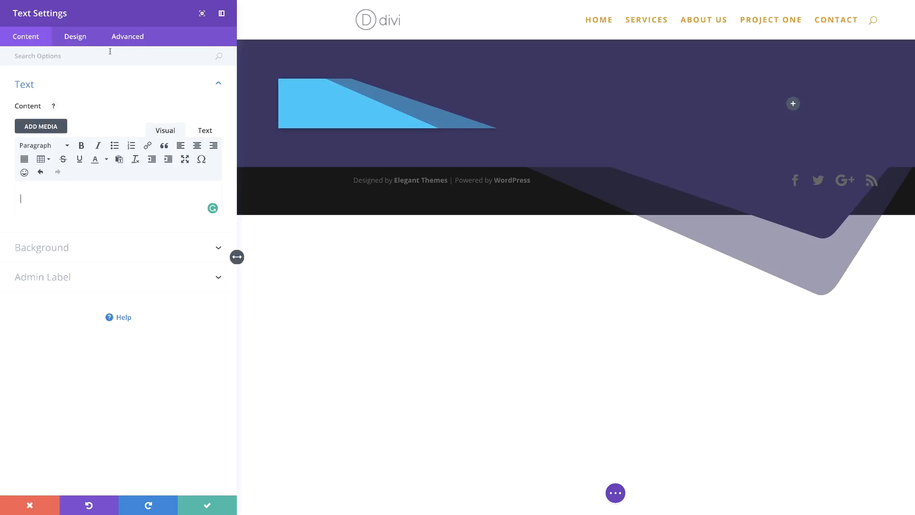
Step: Set the module's margins to -200px top, -300px left, 300px right, and its top padding to 600px
{"action": "left_click", "coordinate": [75, 36]}
{"action": "left_click", "coordinate": [47, 177]}
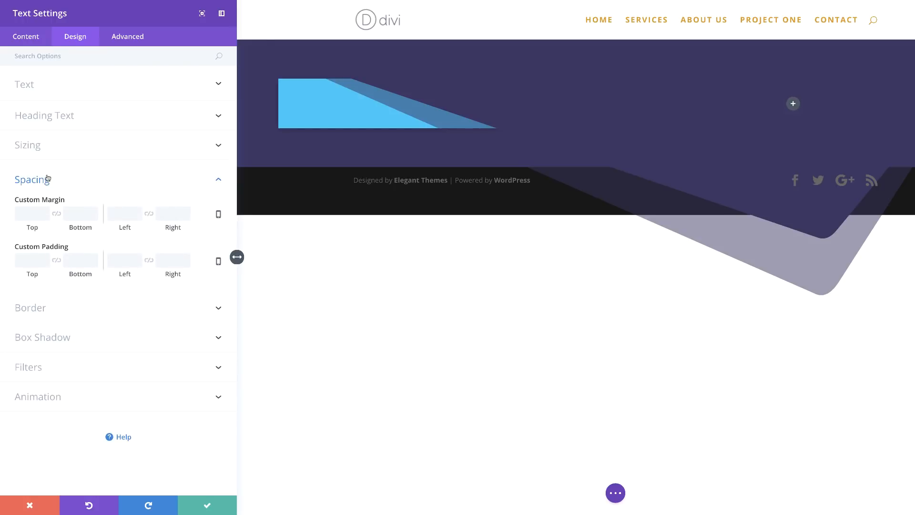
{"action": "left_click", "coordinate": [32, 214]}
{"action": "type", "text": "-200px"}
{"action": "left_click", "coordinate": [175, 216]}
{"action": "type", "text": "300px"}
{"action": "left_click", "coordinate": [118, 213]}
{"action": "type", "text": "-300px"}
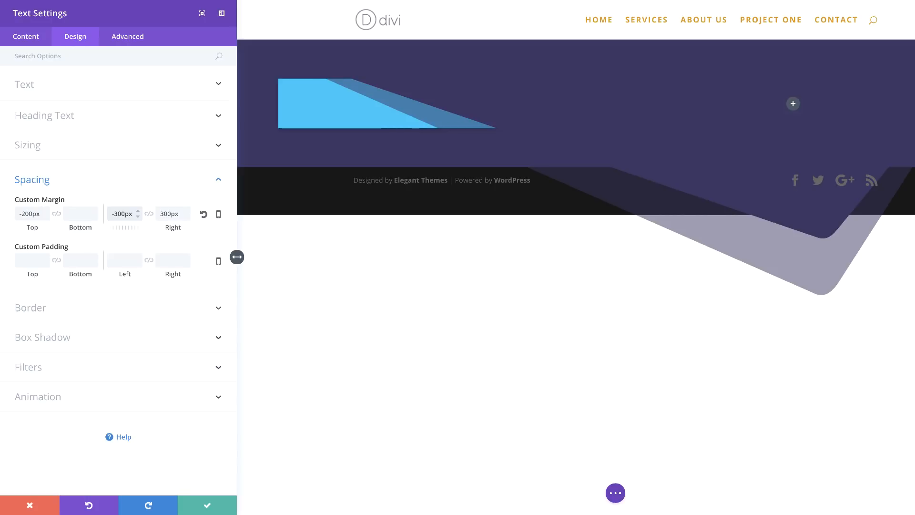
{"action": "left_click", "coordinate": [31, 261]}
{"action": "type", "text": "600px"}
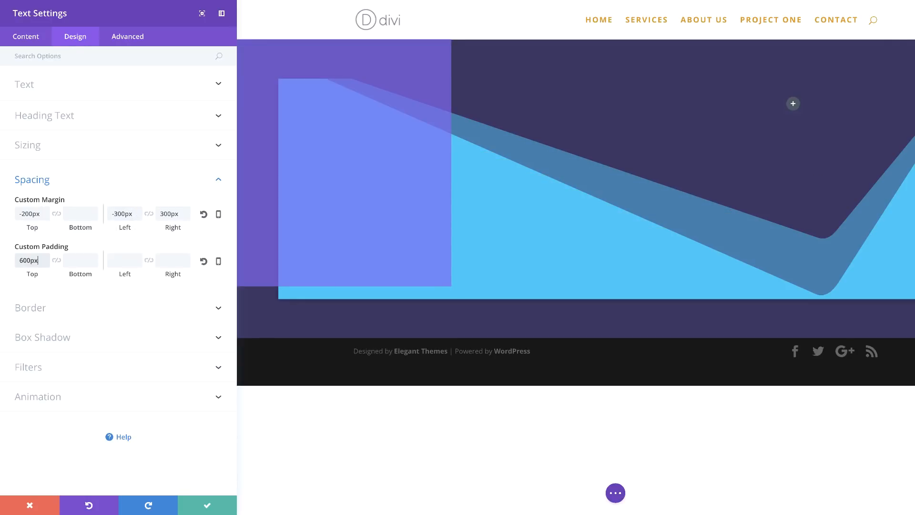
Step: Round all of the module's corners to 500px
{"action": "left_click", "coordinate": [56, 308]}
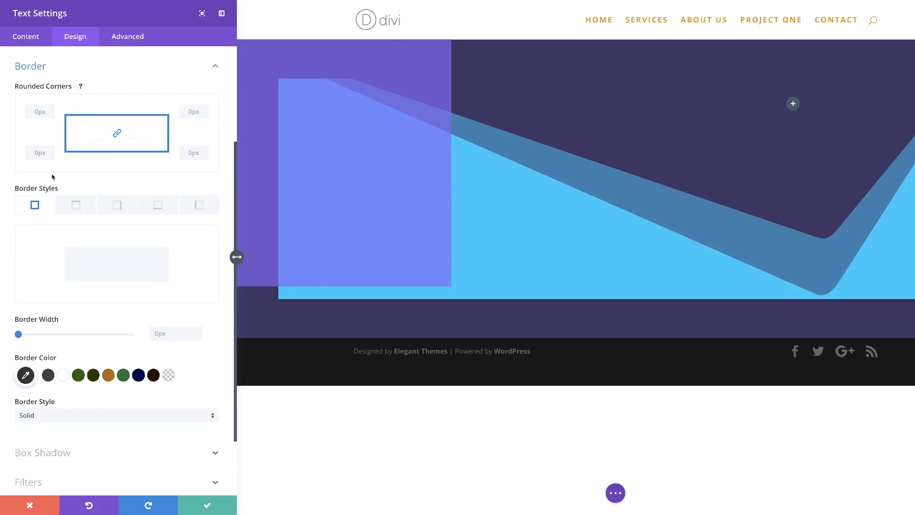
{"action": "left_click_drag", "start_coordinate": [40, 125], "coordinate": [76, 124]}
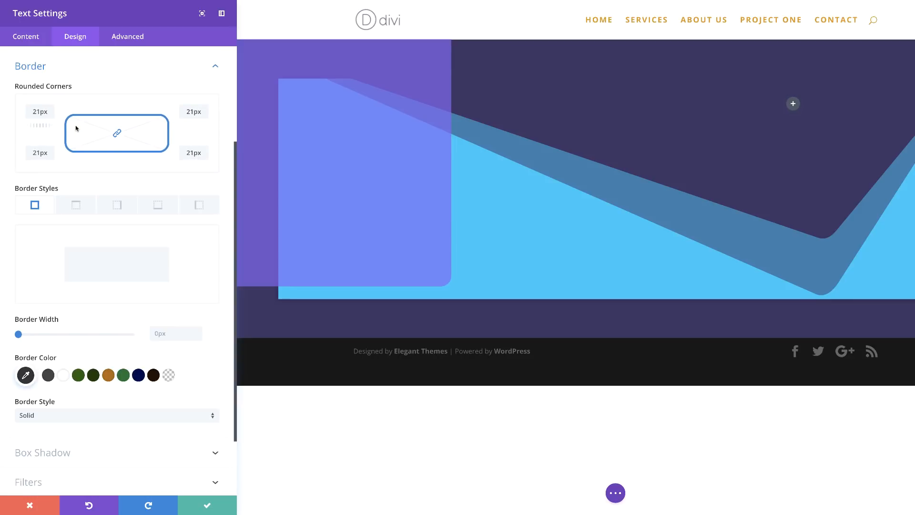
{"action": "double_click", "coordinate": [39, 112]}
{"action": "type", "text": "500"}
{"action": "key", "text": "Return"}
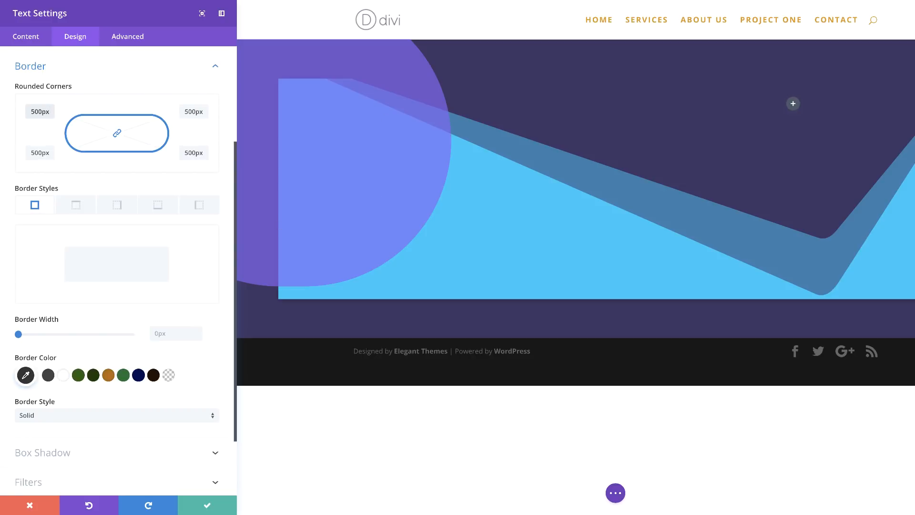
Step: Apply the first box shadow preset to the module and save its settings
{"action": "scroll", "coordinate": [126, 423], "scroll_direction": "down", "scroll_amount": 3}
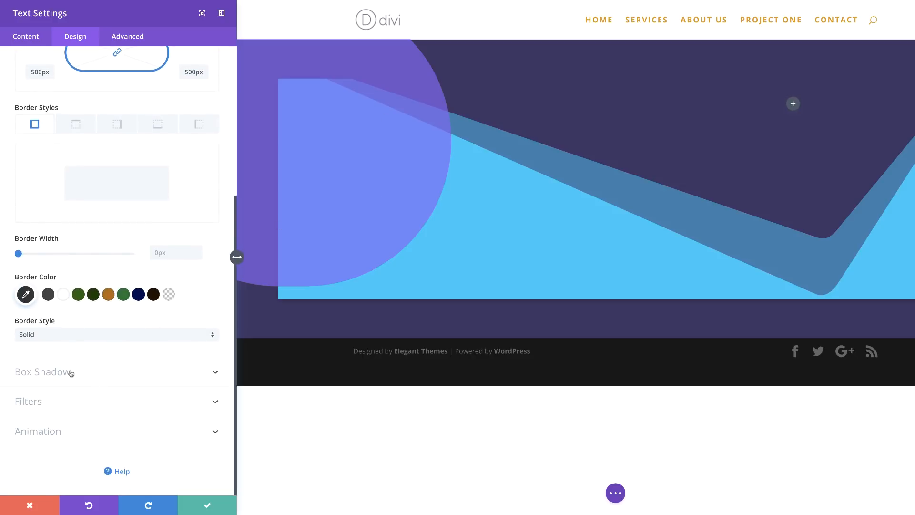
{"action": "left_click", "coordinate": [71, 373]}
{"action": "left_click", "coordinate": [96, 285]}
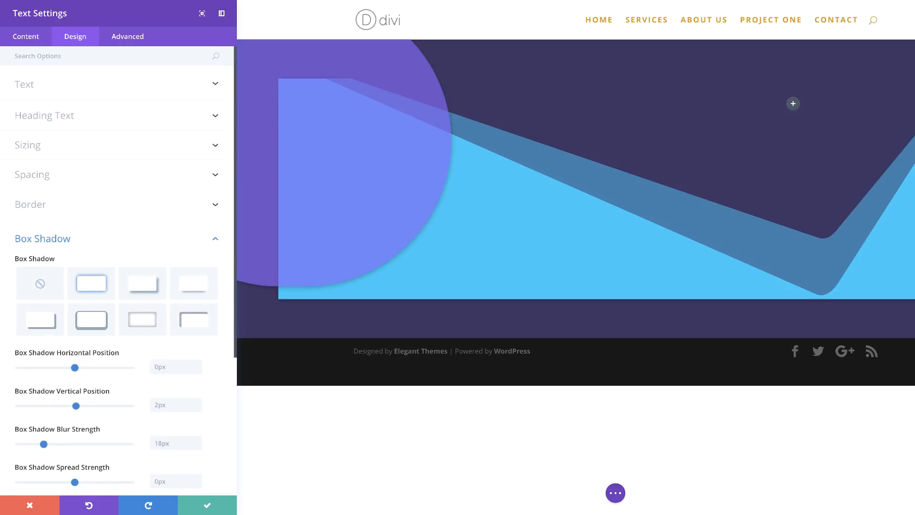
{"action": "left_click", "coordinate": [208, 508]}
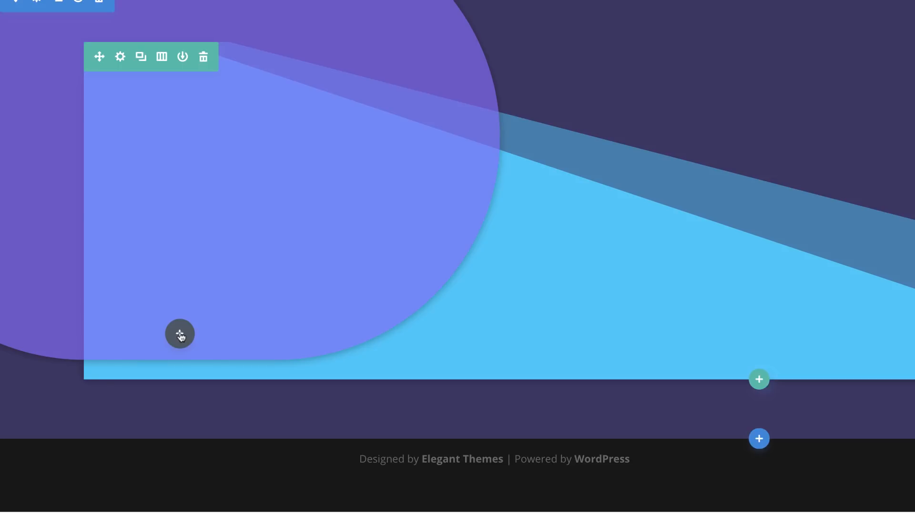
Step: Insert a second Text module into the same left column
{"action": "left_click", "coordinate": [118, 269]}
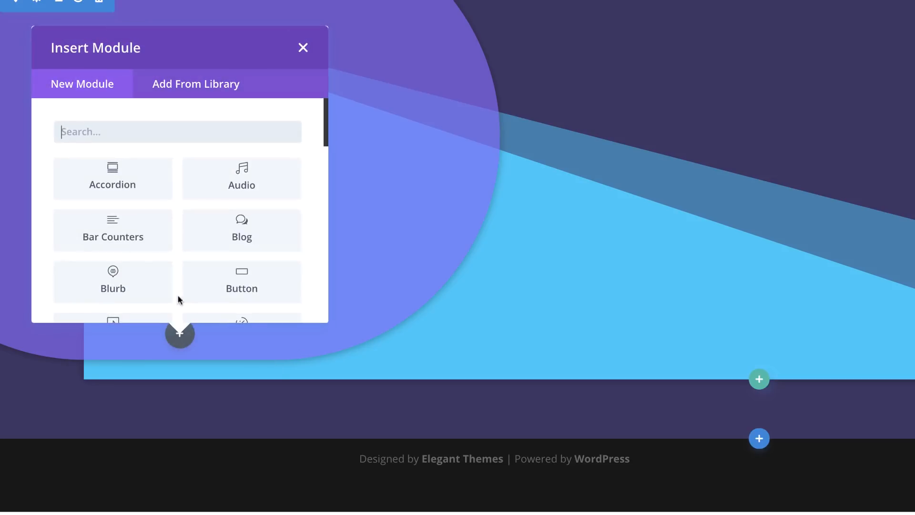
{"action": "type", "text": "text"}
{"action": "left_click", "coordinate": [117, 186]}
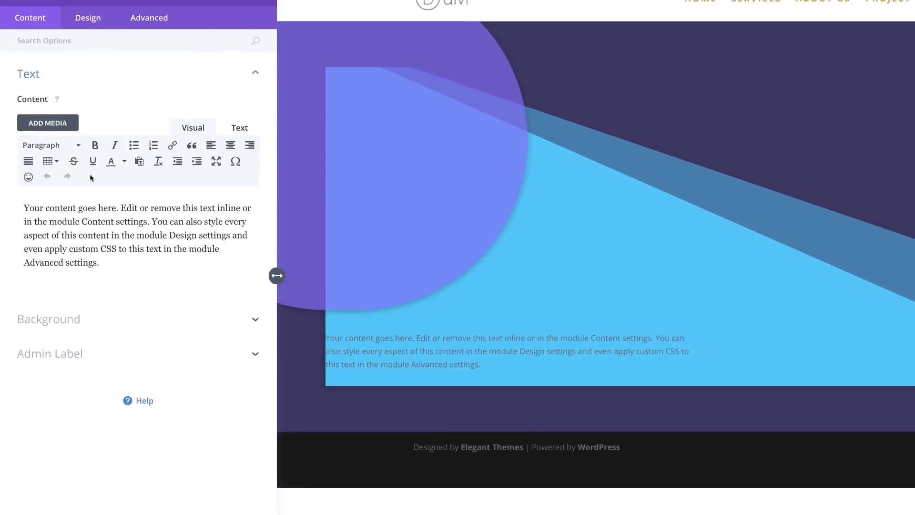
Step: Cut the content down to "Your content goes here." and format it as Heading 1
{"action": "left_click_drag", "start_coordinate": [89, 247], "coordinate": [104, 200]}
{"action": "key", "text": "BackSpace"}
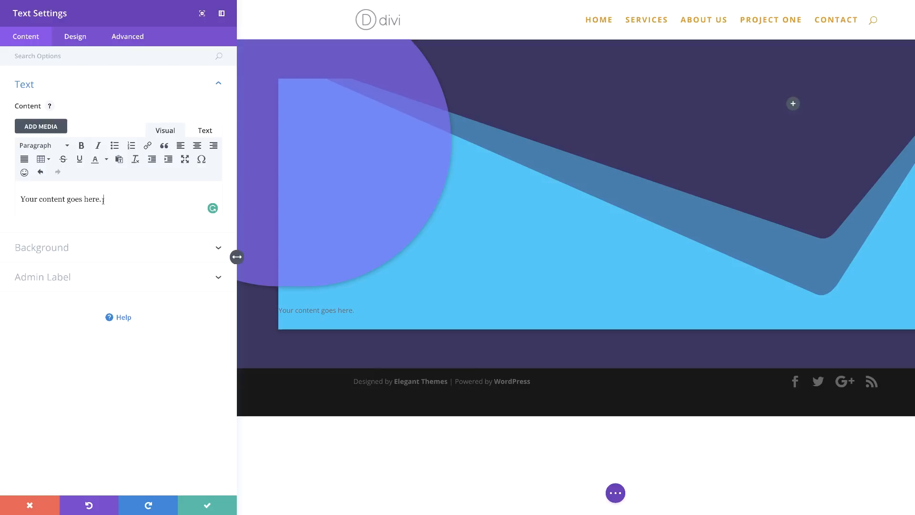
{"action": "left_click_drag", "start_coordinate": [103, 200], "coordinate": [20, 199]}
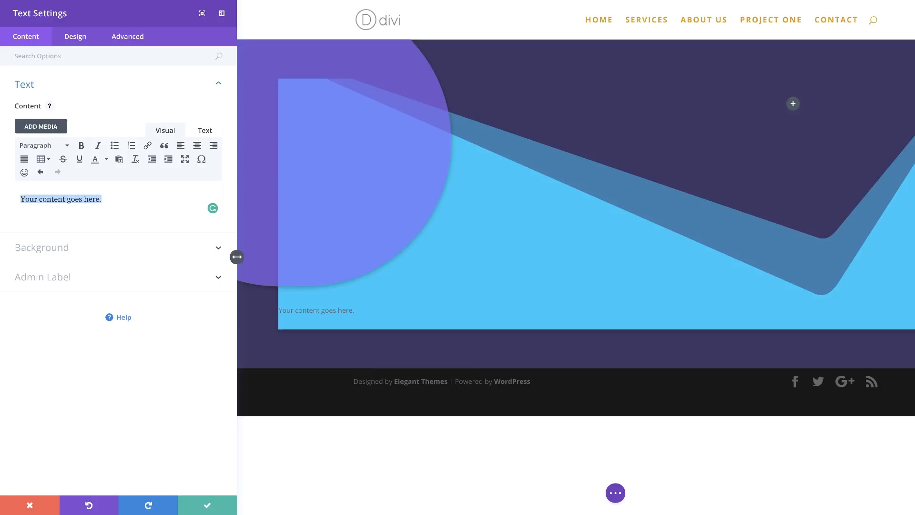
{"action": "left_click", "coordinate": [58, 145]}
{"action": "left_click", "coordinate": [73, 183]}
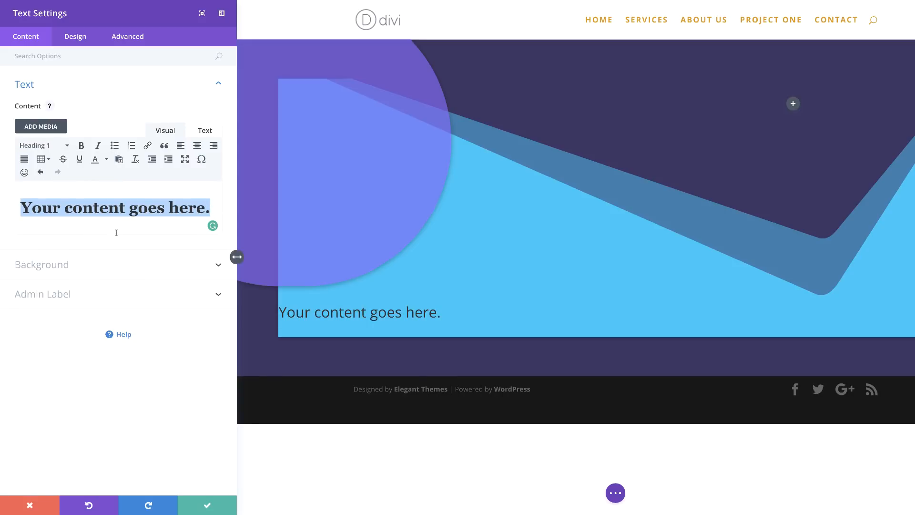
Step: Style the H1 heading text as Ultra Bold, uppercase, and white
{"action": "left_click", "coordinate": [86, 43]}
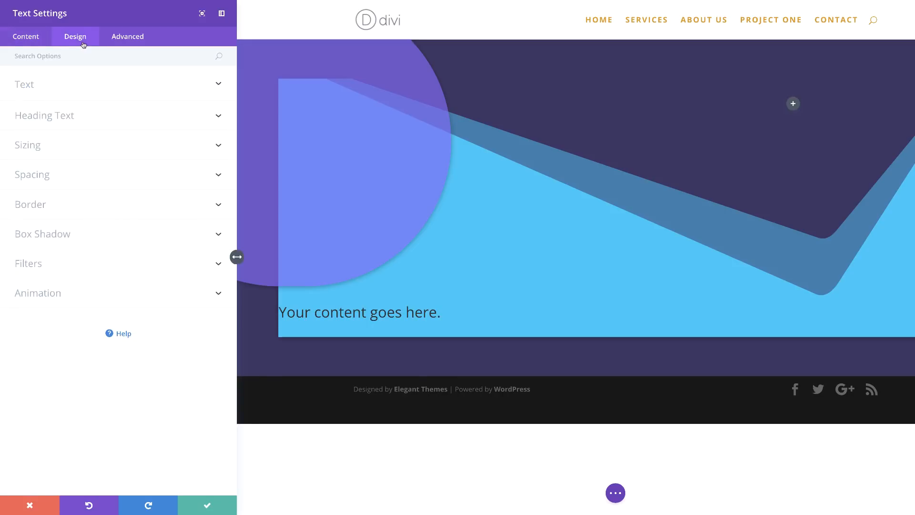
{"action": "left_click", "coordinate": [68, 117]}
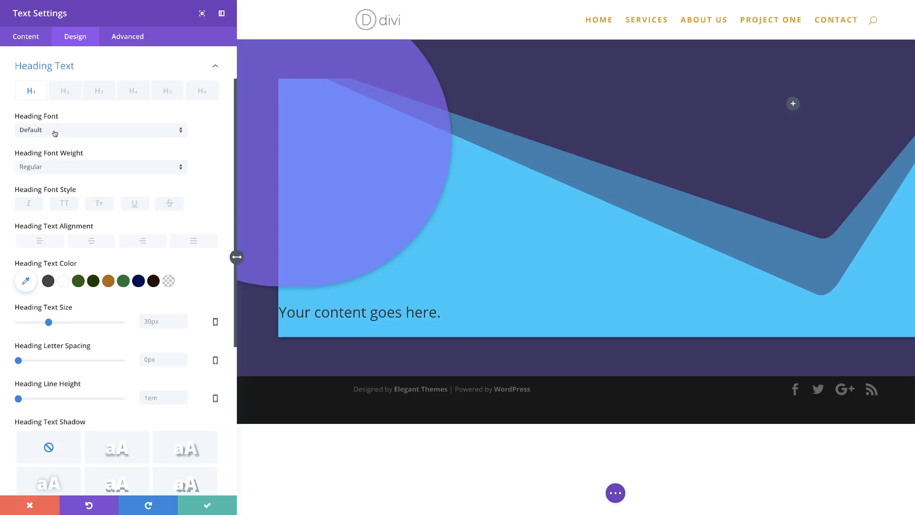
{"action": "left_click", "coordinate": [59, 171]}
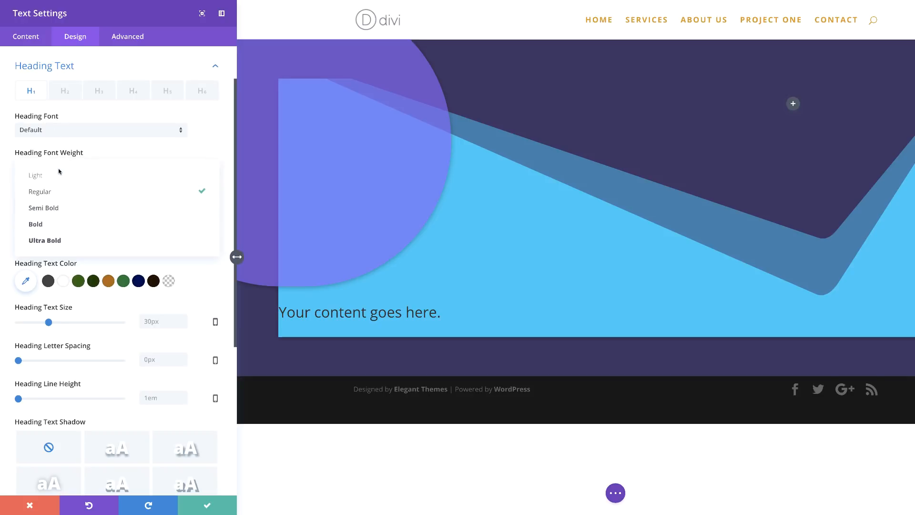
{"action": "left_click", "coordinate": [61, 242]}
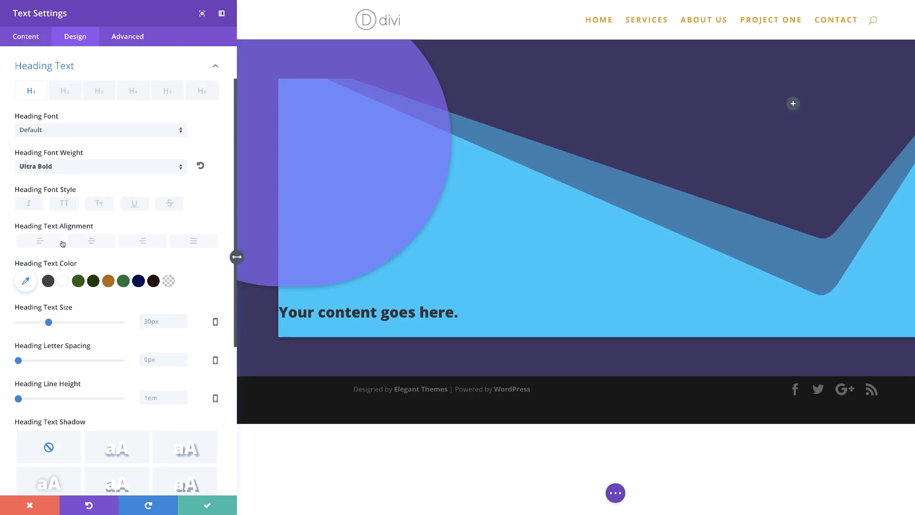
{"action": "left_click", "coordinate": [65, 204]}
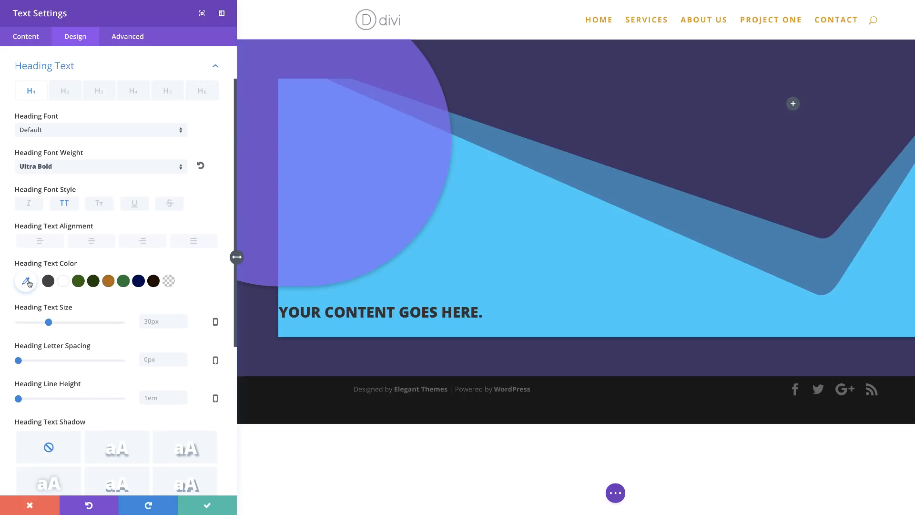
{"action": "left_click", "coordinate": [63, 281]}
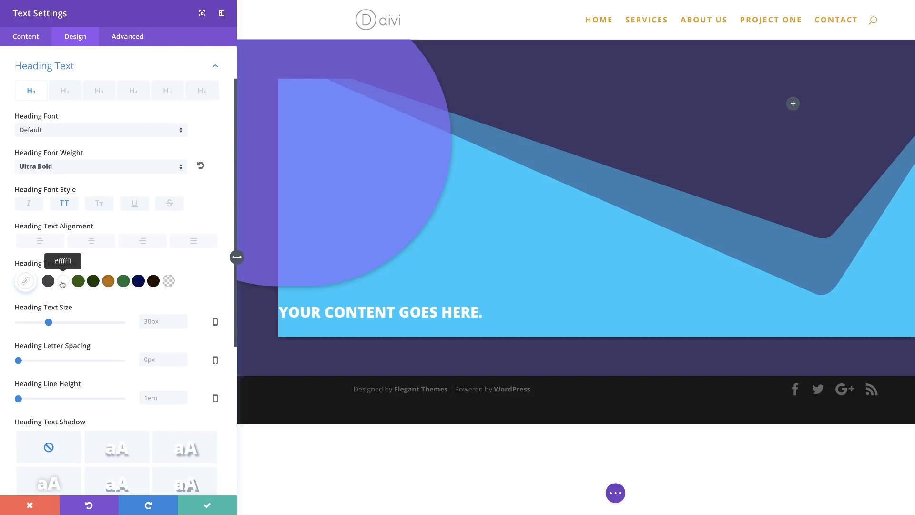
Step: Set the H1 heading text size to 82px on desktop, with 60 for tablet and 45px for smartphone
{"action": "double_click", "coordinate": [151, 322]}
{"action": "type", "text": "82"}
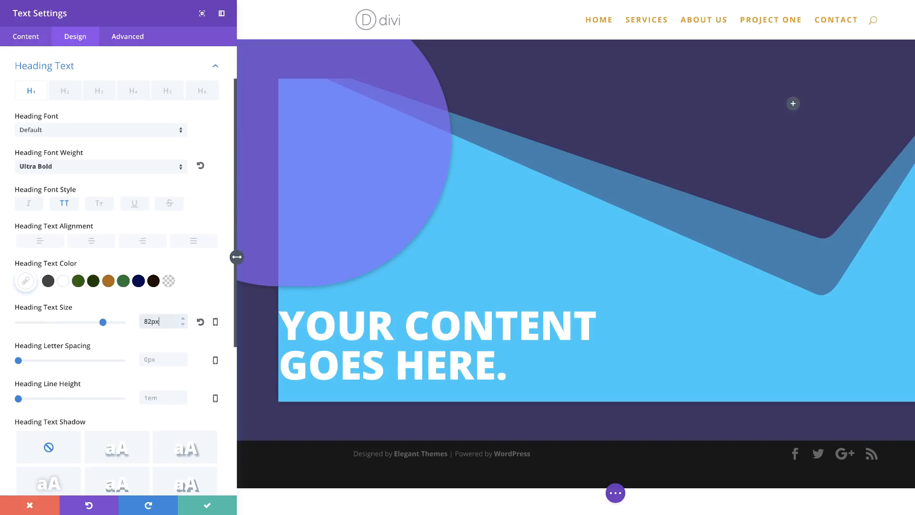
{"action": "left_click", "coordinate": [215, 322]}
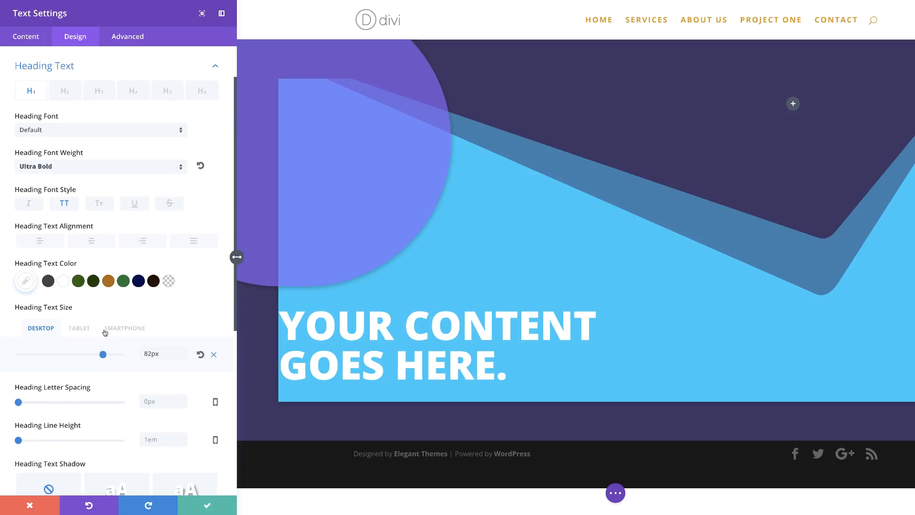
{"action": "left_click", "coordinate": [85, 328]}
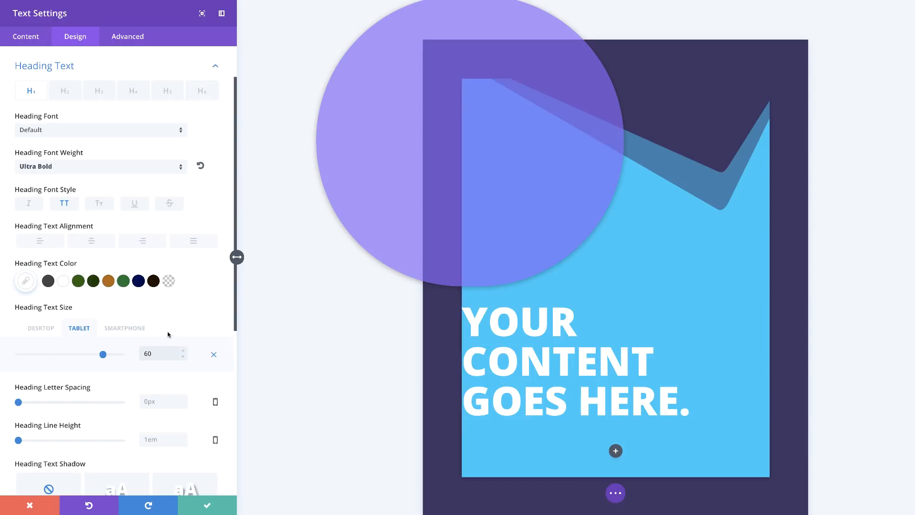
{"action": "left_click", "coordinate": [126, 328]}
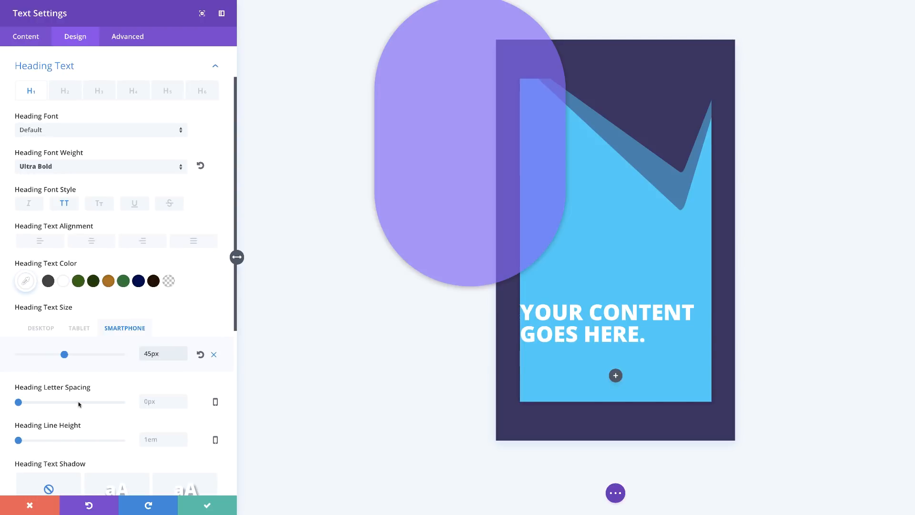
Step: Center-align the heading text
{"action": "scroll", "coordinate": [78, 407], "scroll_direction": "down", "scroll_amount": 1}
{"action": "scroll", "coordinate": [79, 407], "scroll_direction": "down", "scroll_amount": 2}
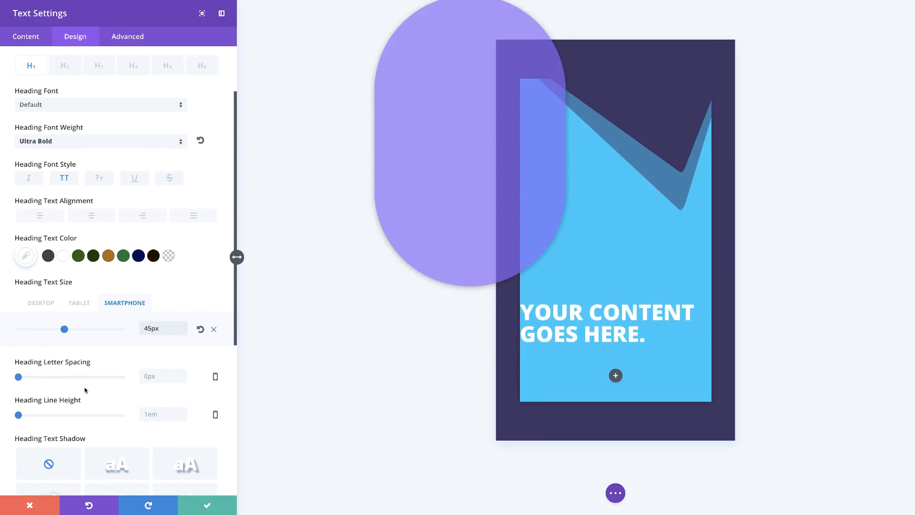
{"action": "left_click", "coordinate": [96, 216]}
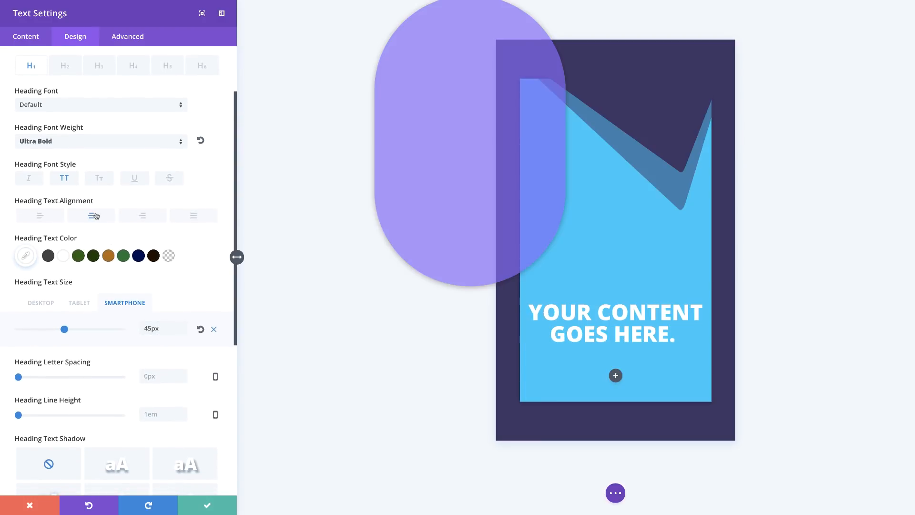
{"action": "left_click", "coordinate": [41, 303]}
Step: Give the heading module a top margin of -300px and save its settings
{"action": "scroll", "coordinate": [188, 304], "scroll_direction": "down", "scroll_amount": 1}
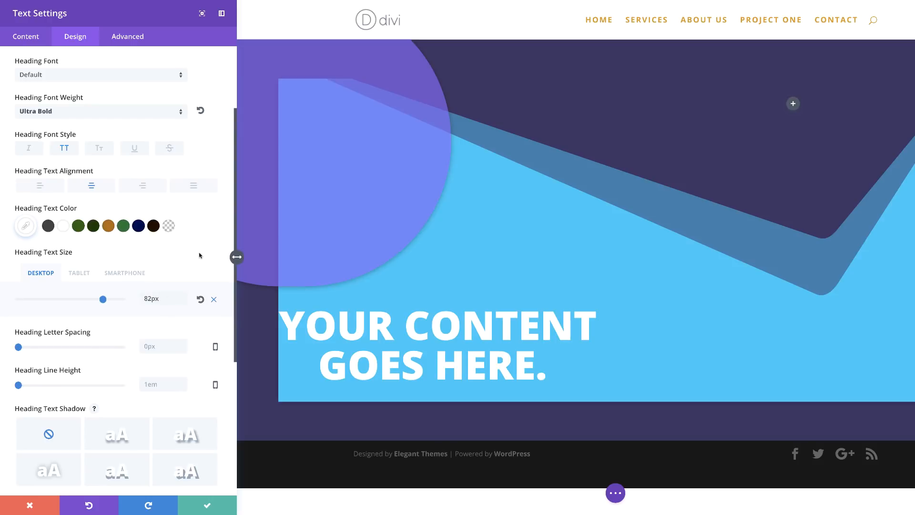
{"action": "scroll", "coordinate": [199, 256], "scroll_direction": "down", "scroll_amount": 1}
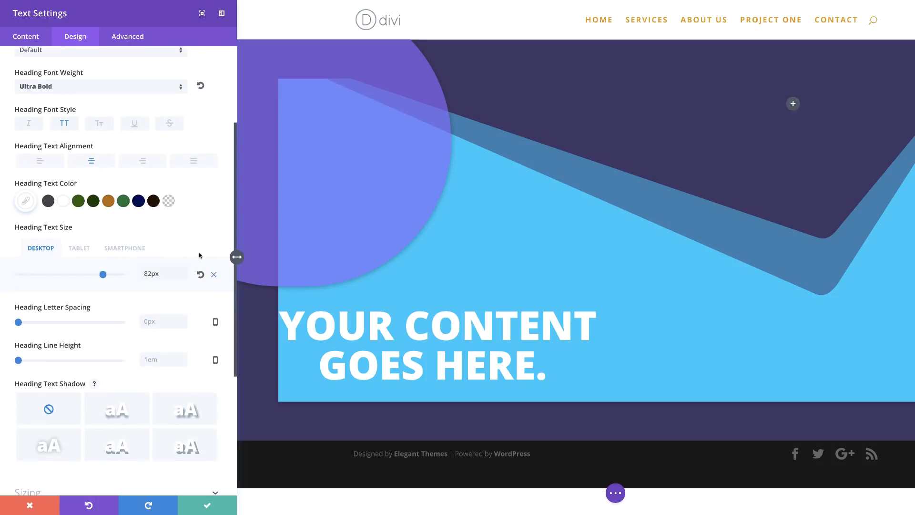
{"action": "scroll", "coordinate": [199, 255], "scroll_direction": "down", "scroll_amount": 1}
{"action": "scroll", "coordinate": [199, 254], "scroll_direction": "up", "scroll_amount": 3}
{"action": "scroll", "coordinate": [198, 258], "scroll_direction": "down", "scroll_amount": 1}
{"action": "scroll", "coordinate": [198, 258], "scroll_direction": "down", "scroll_amount": 5}
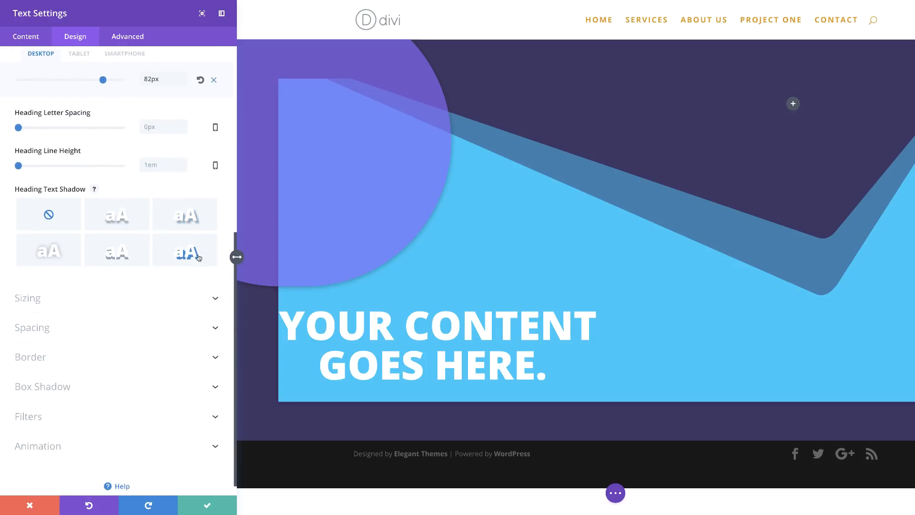
{"action": "left_click", "coordinate": [79, 314]}
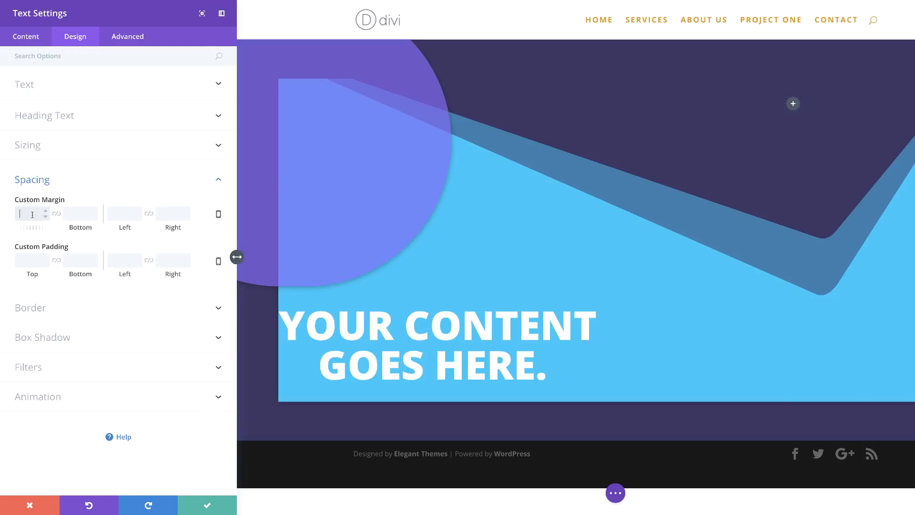
{"action": "type", "text": "300"}
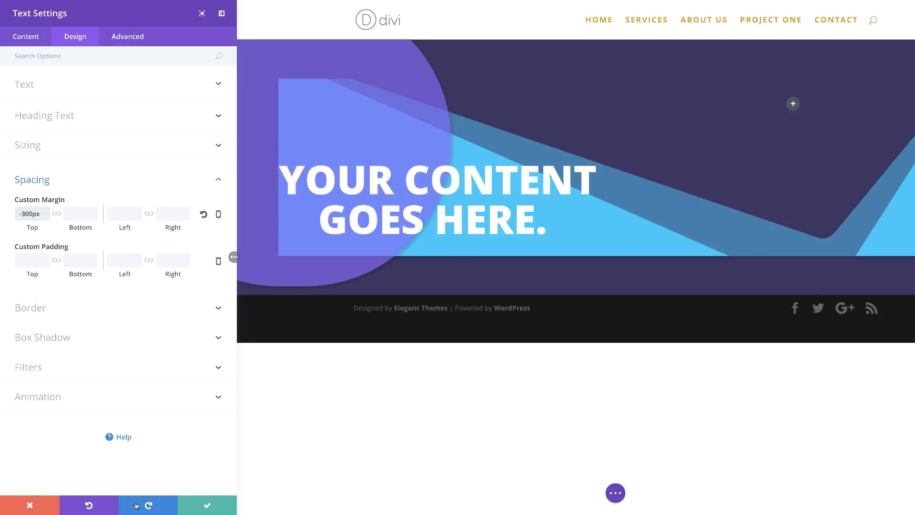
{"action": "left_click", "coordinate": [200, 498]}
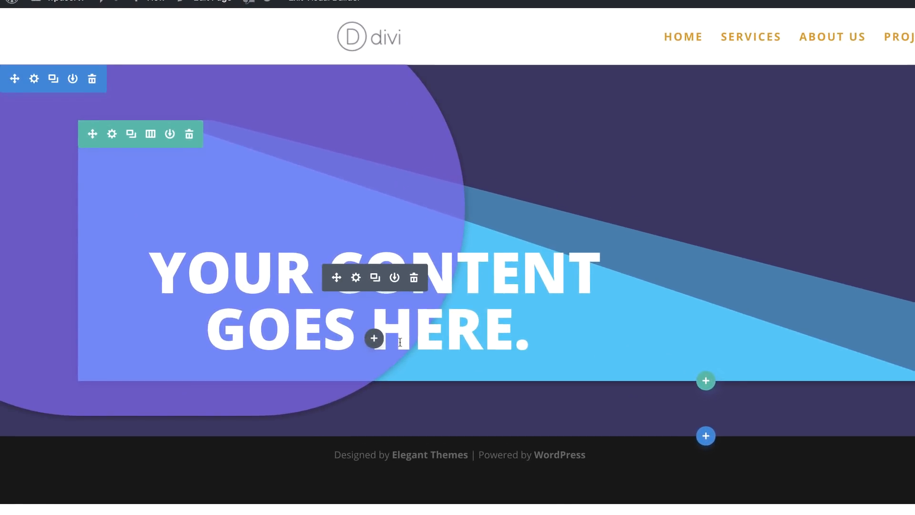
Step: Insert a new Text module below the heading
{"action": "left_click", "coordinate": [374, 338]}
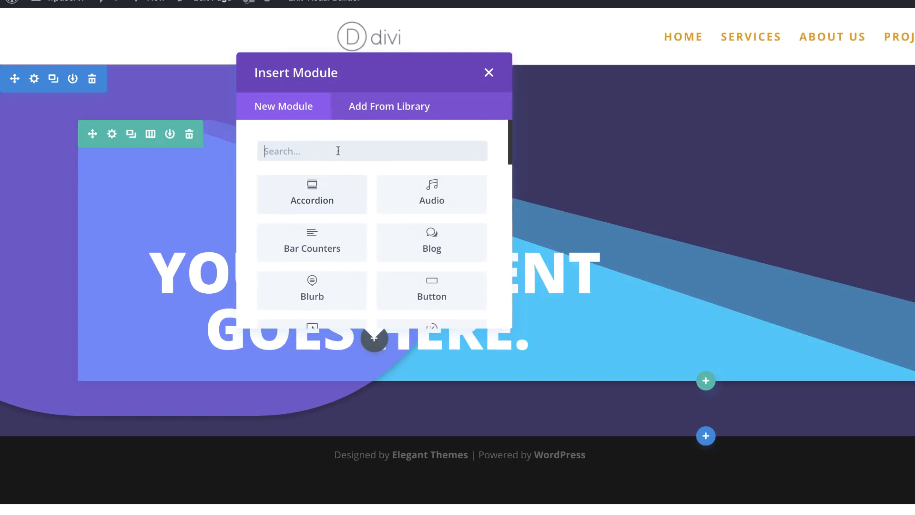
{"action": "type", "text": "text"}
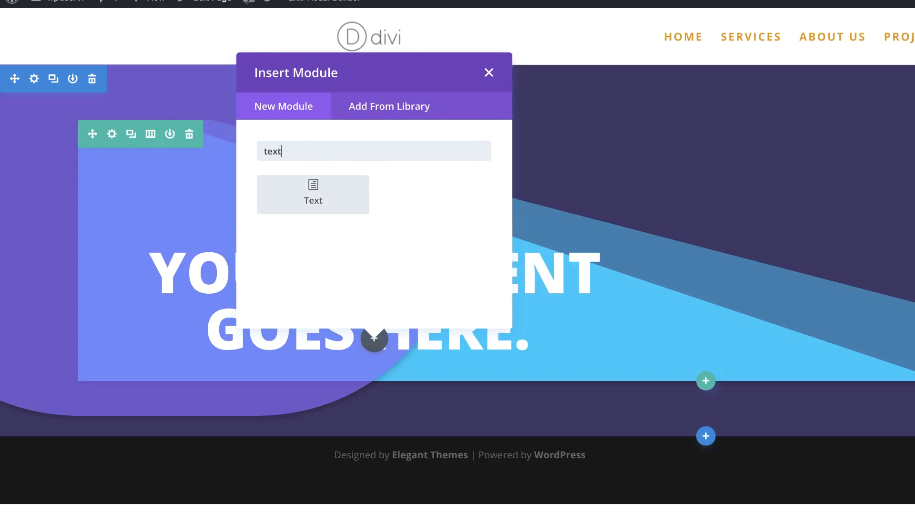
{"action": "left_click", "coordinate": [327, 196]}
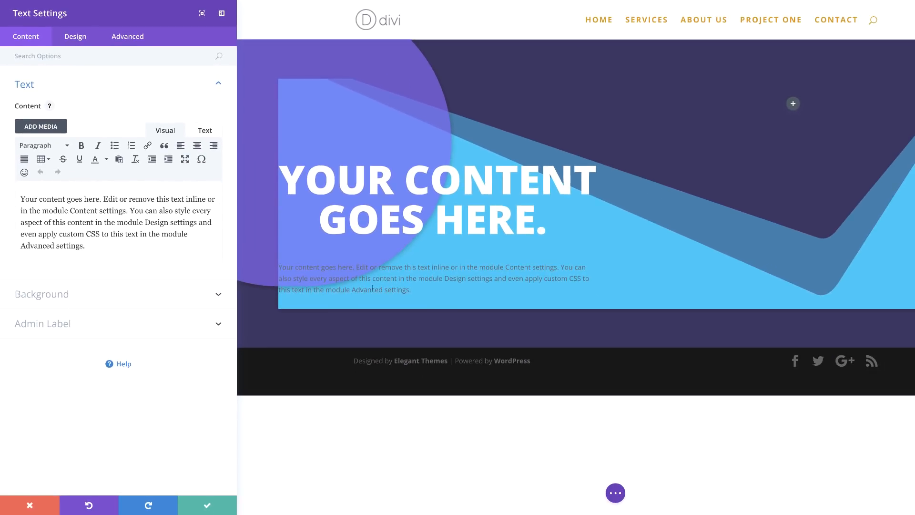
Step: Make the body text white and center its text orientation
{"action": "left_click", "coordinate": [80, 38]}
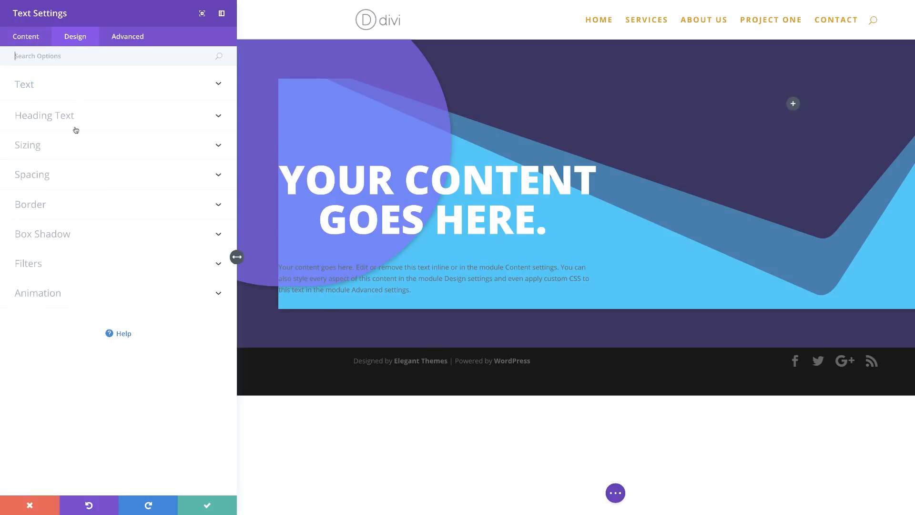
{"action": "left_click", "coordinate": [39, 86]}
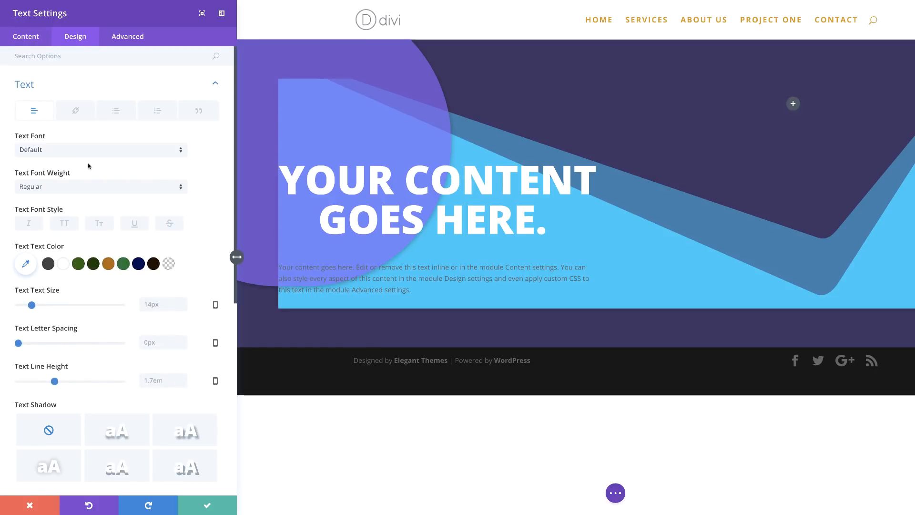
{"action": "left_click", "coordinate": [62, 266]}
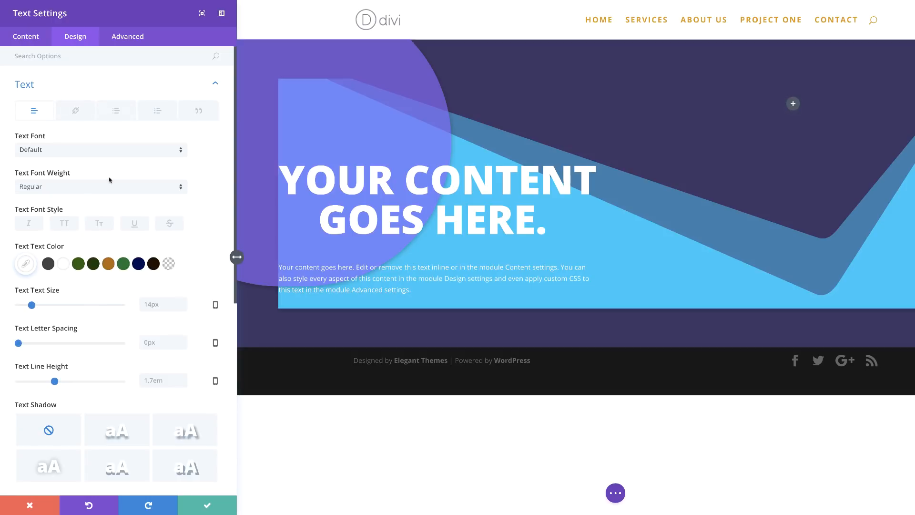
{"action": "scroll", "coordinate": [110, 352], "scroll_direction": "down", "scroll_amount": 5}
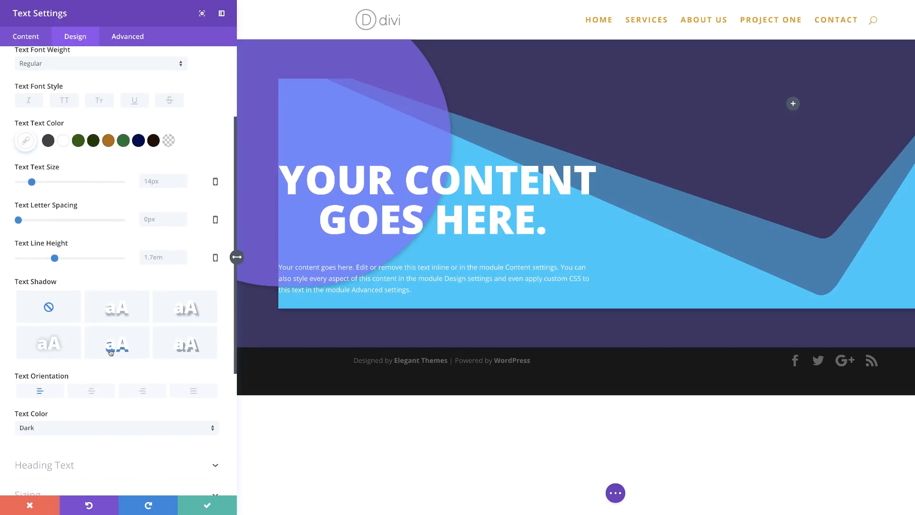
{"action": "left_click", "coordinate": [93, 383]}
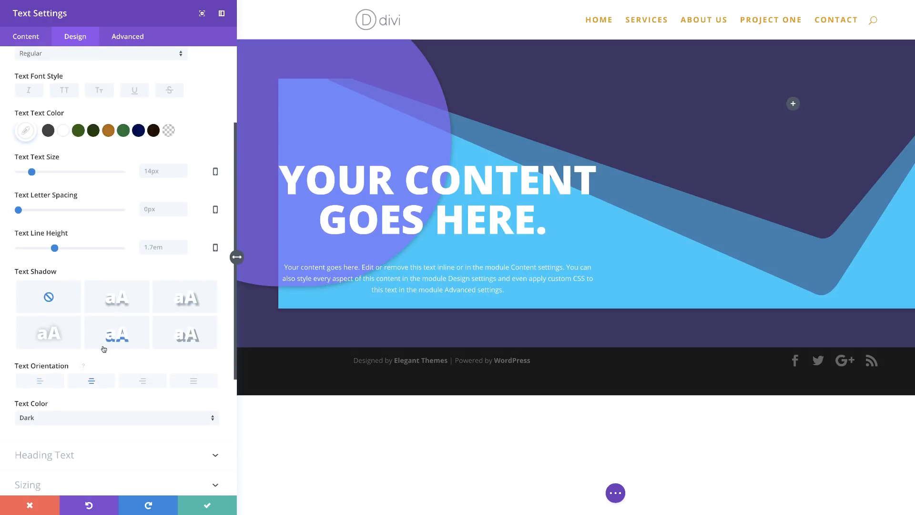
Step: Set the body text font weight to Light
{"action": "scroll", "coordinate": [104, 348], "scroll_direction": "up", "scroll_amount": 2}
{"action": "scroll", "coordinate": [104, 348], "scroll_direction": "up", "scroll_amount": 1}
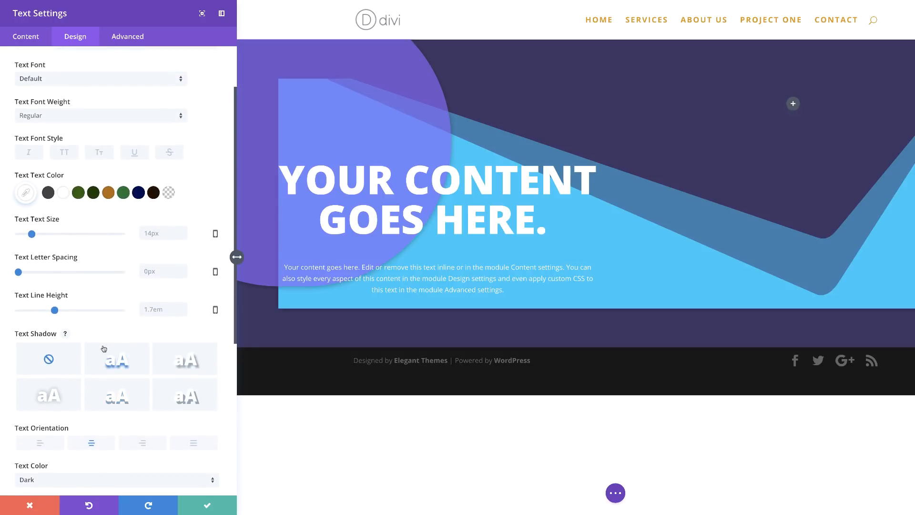
{"action": "scroll", "coordinate": [104, 348], "scroll_direction": "up", "scroll_amount": 2}
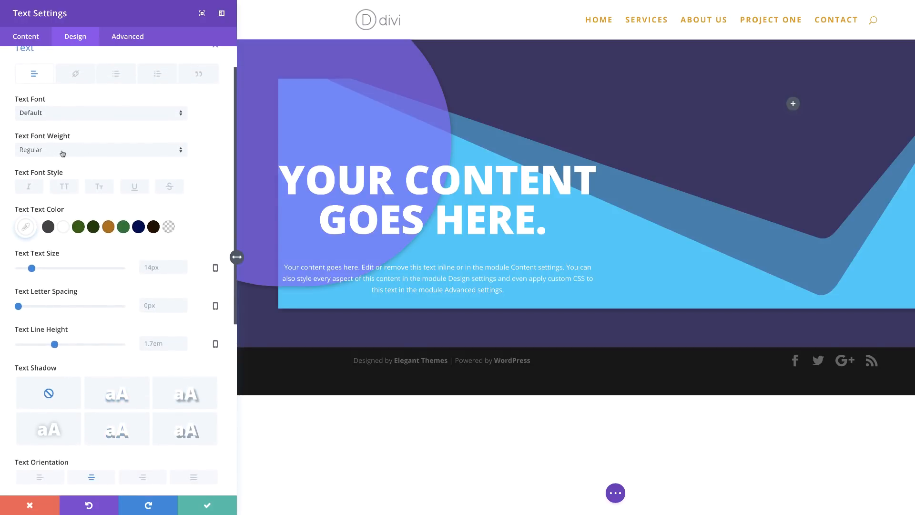
{"action": "left_click", "coordinate": [62, 152]}
{"action": "left_click", "coordinate": [61, 159]}
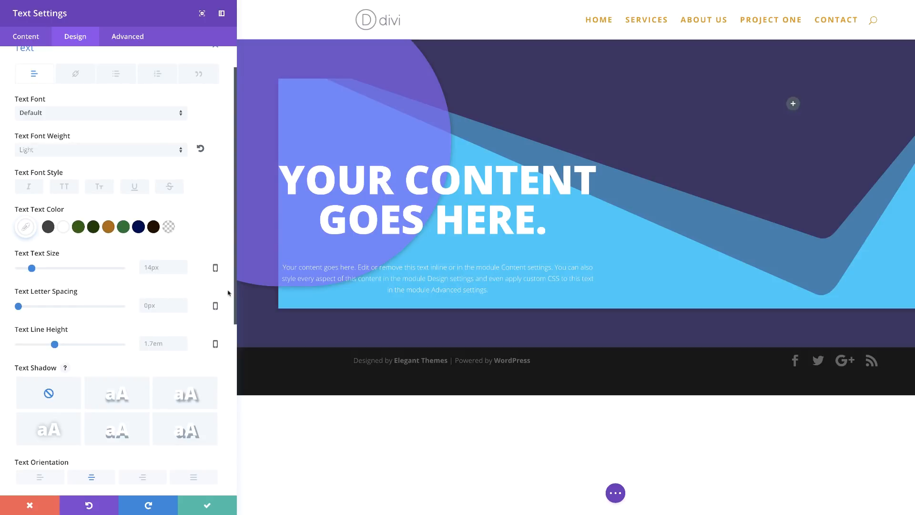
Step: Set the text module width to 60% and center the module alignment
{"action": "scroll", "coordinate": [184, 348], "scroll_direction": "down", "scroll_amount": 5}
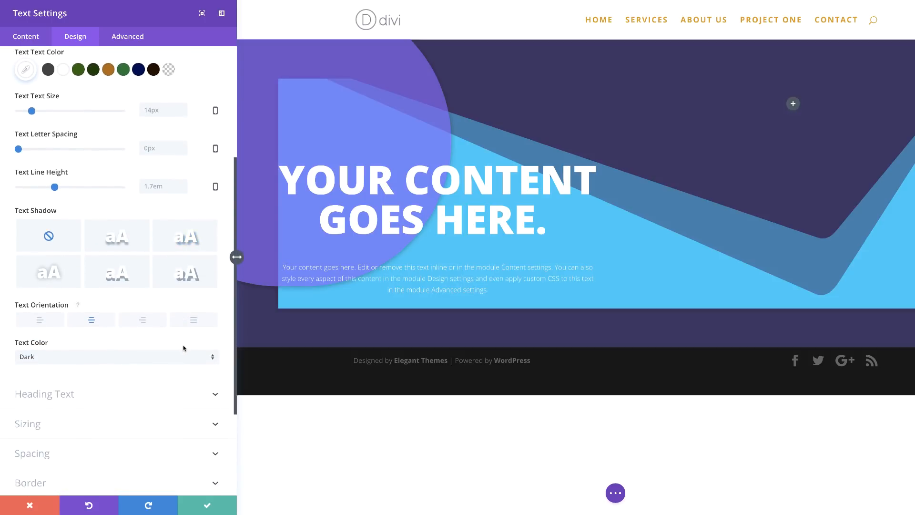
{"action": "left_click", "coordinate": [84, 422]}
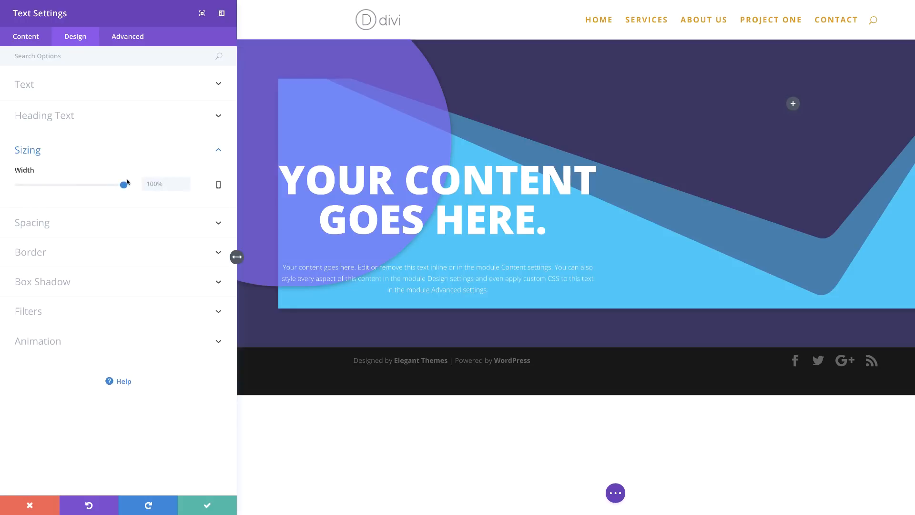
{"action": "left_click_drag", "start_coordinate": [124, 185], "coordinate": [82, 190]}
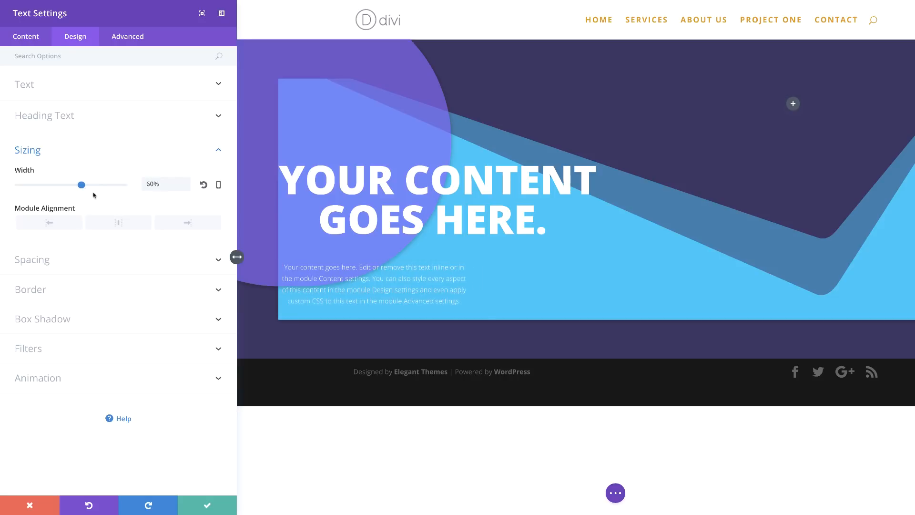
{"action": "left_click", "coordinate": [121, 224]}
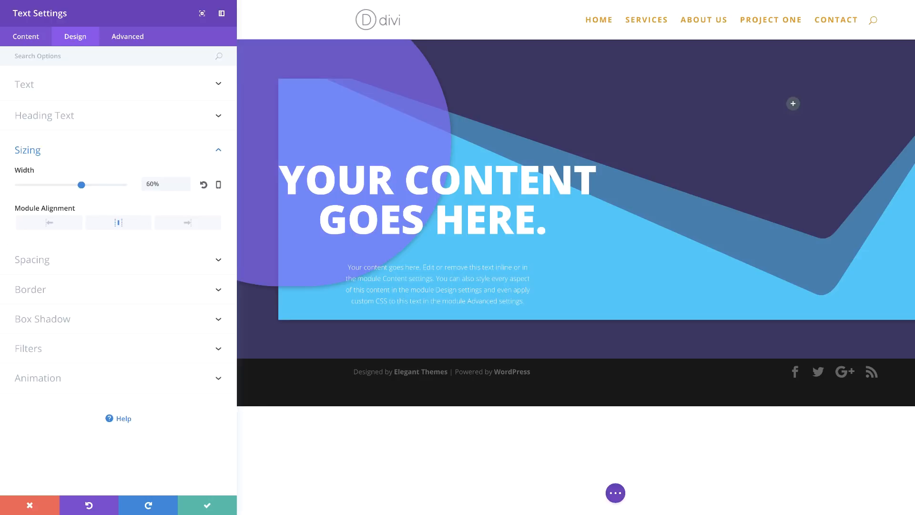
Step: Set the text module's custom margin to 50px top and 100px bottom
{"action": "left_click", "coordinate": [86, 260]}
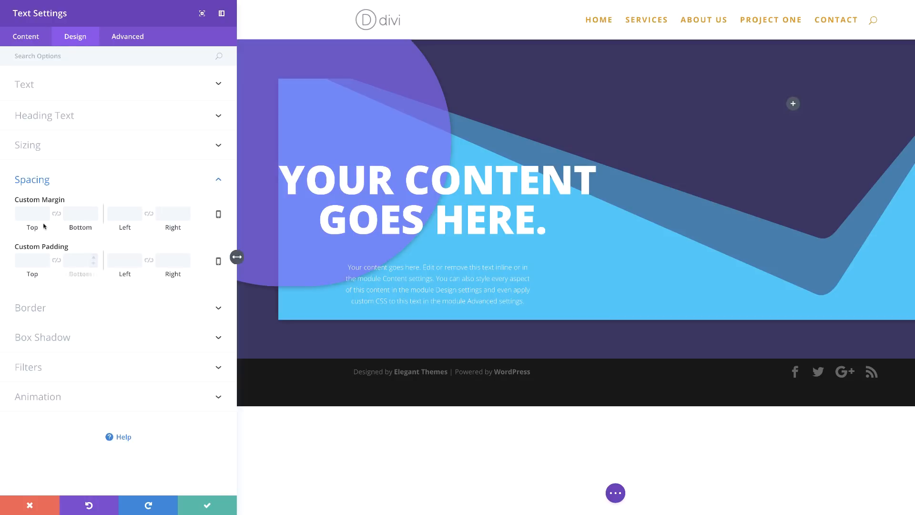
{"action": "left_click", "coordinate": [33, 214]}
{"action": "type", "text": "50"}
{"action": "left_click", "coordinate": [80, 214]}
{"action": "type", "text": "100"}
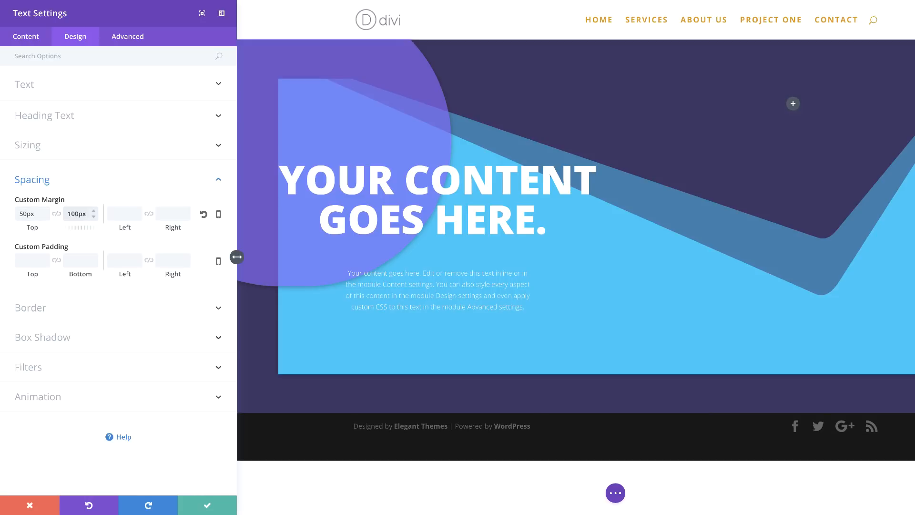
Step: Set the bottom margin to 0 for tablet and smartphone, then save the text module
{"action": "left_click", "coordinate": [219, 215]}
{"action": "left_click", "coordinate": [79, 220]}
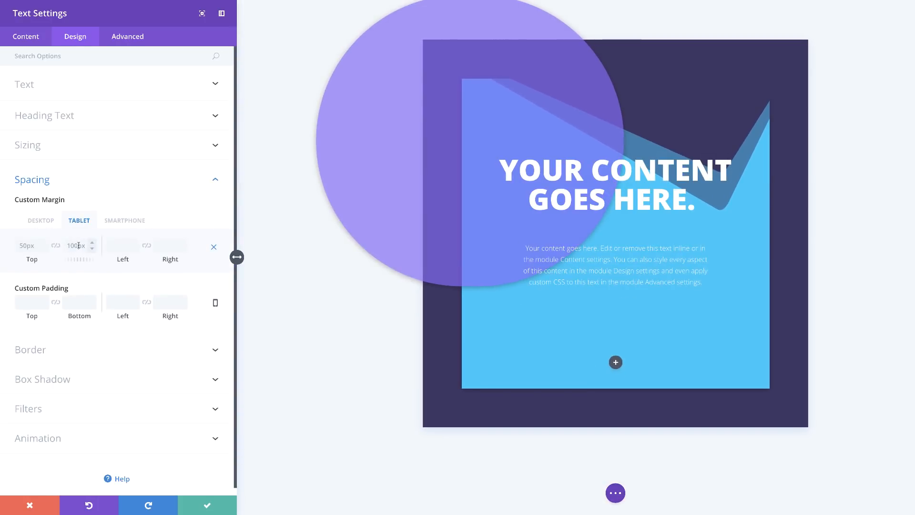
{"action": "type", "text": "0"}
{"action": "left_click", "coordinate": [128, 222]}
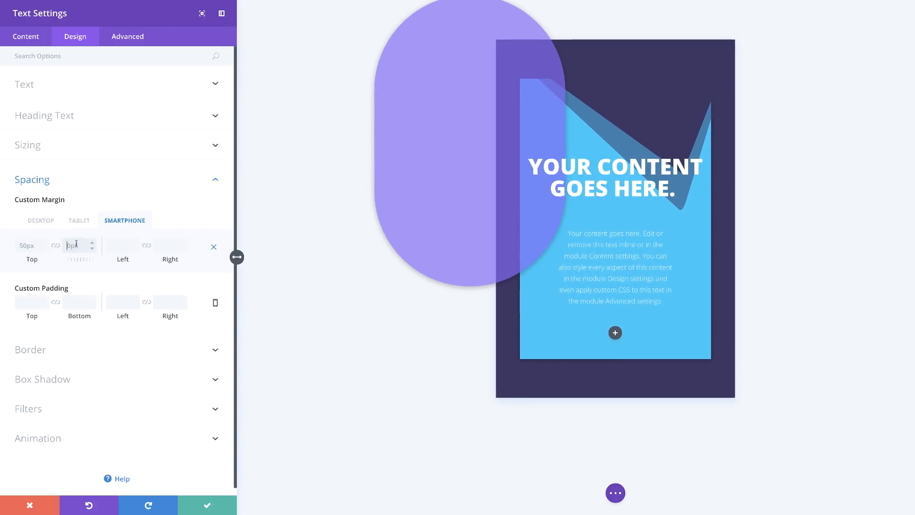
{"action": "left_click", "coordinate": [40, 220]}
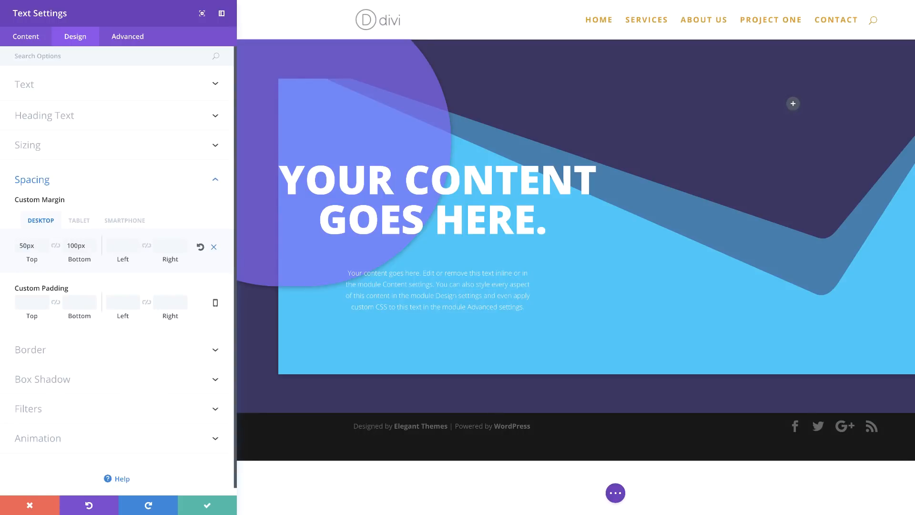
{"action": "left_click", "coordinate": [207, 504]}
Step: Insert an Image module into the right column
{"action": "left_click", "coordinate": [730, 103]}
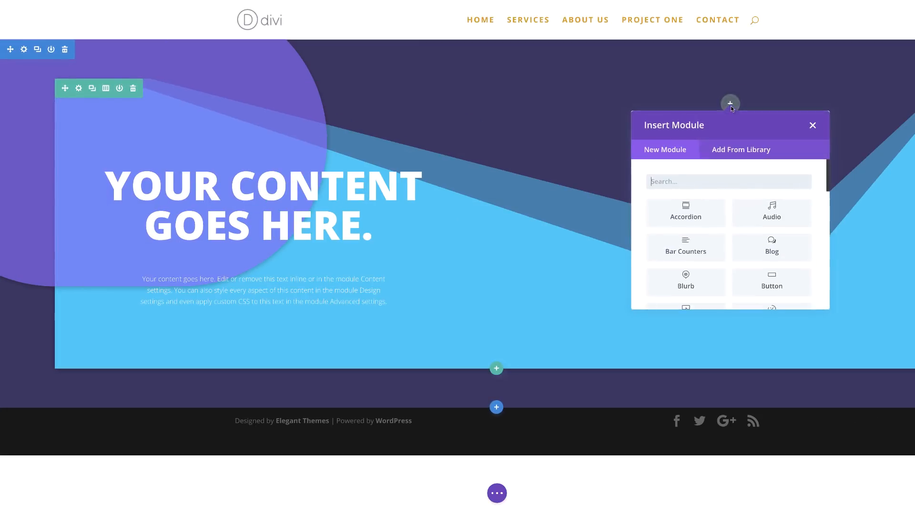
{"action": "type", "text": "image"}
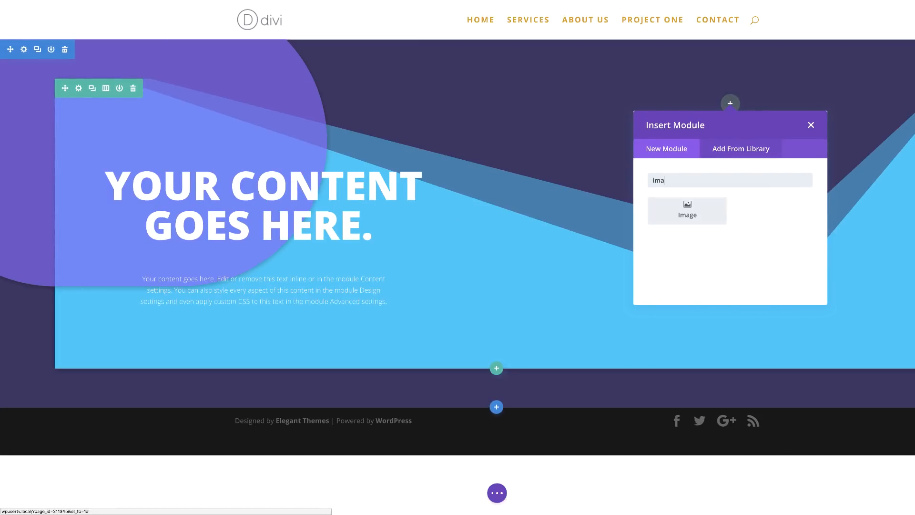
{"action": "left_click", "coordinate": [713, 213]}
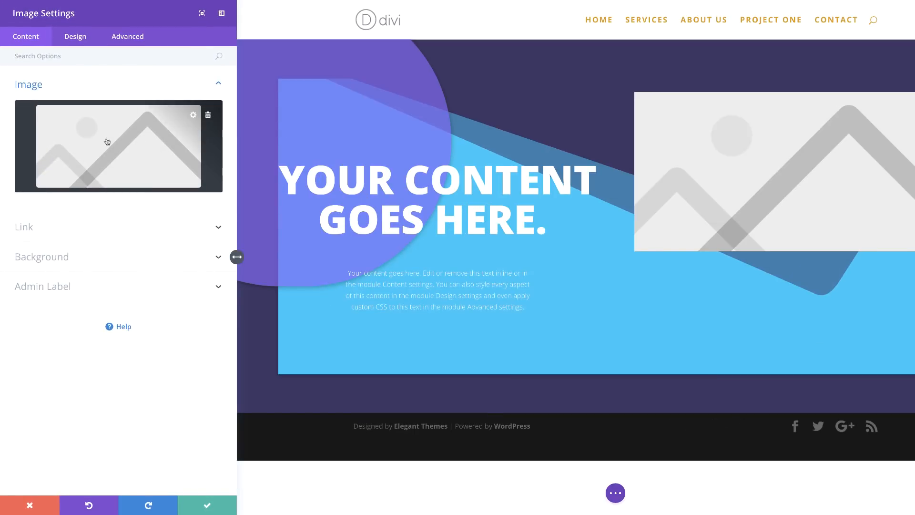
Step: Choose the finance-illustration-01 image from the media library for the Image module
{"action": "left_click", "coordinate": [146, 138]}
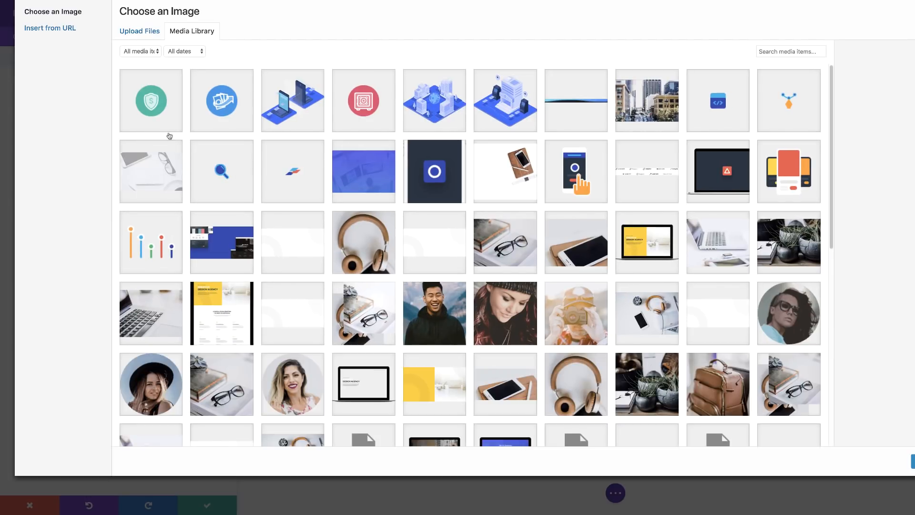
{"action": "left_click", "coordinate": [440, 106]}
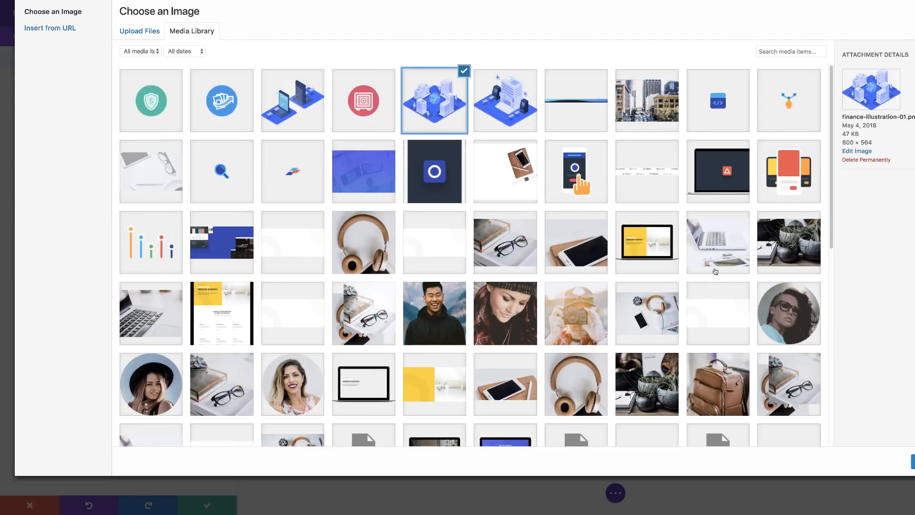
{"action": "left_click", "coordinate": [913, 461]}
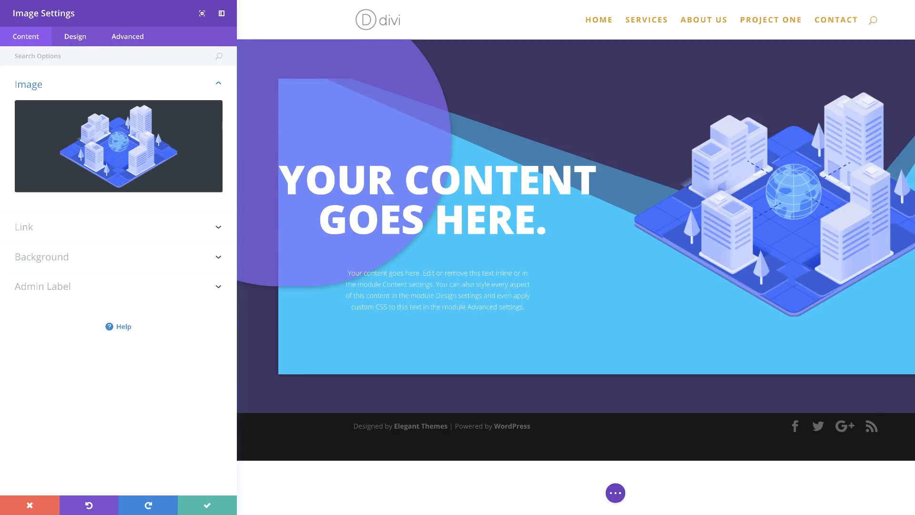
Step: Set the image module's custom top margin to 100px
{"action": "left_click", "coordinate": [77, 37]}
{"action": "left_click", "coordinate": [44, 145]}
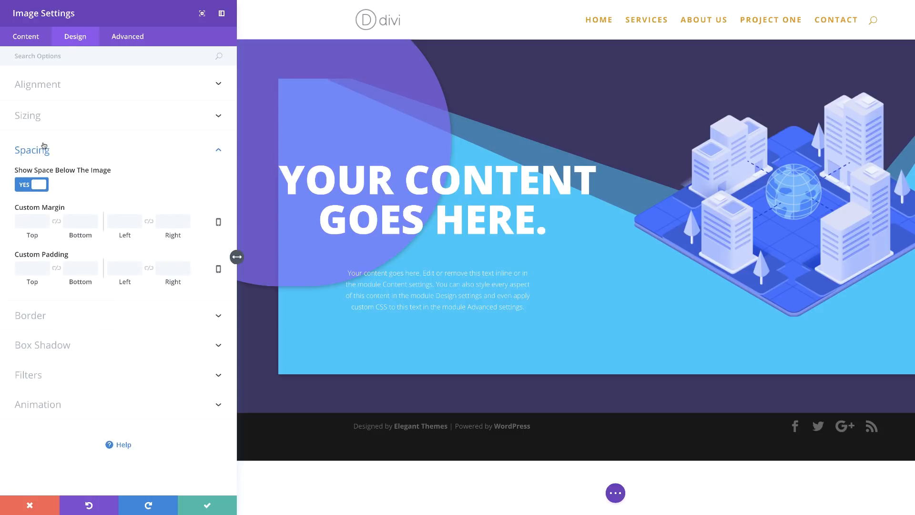
{"action": "left_click", "coordinate": [31, 223]}
{"action": "type", "text": "100px"}
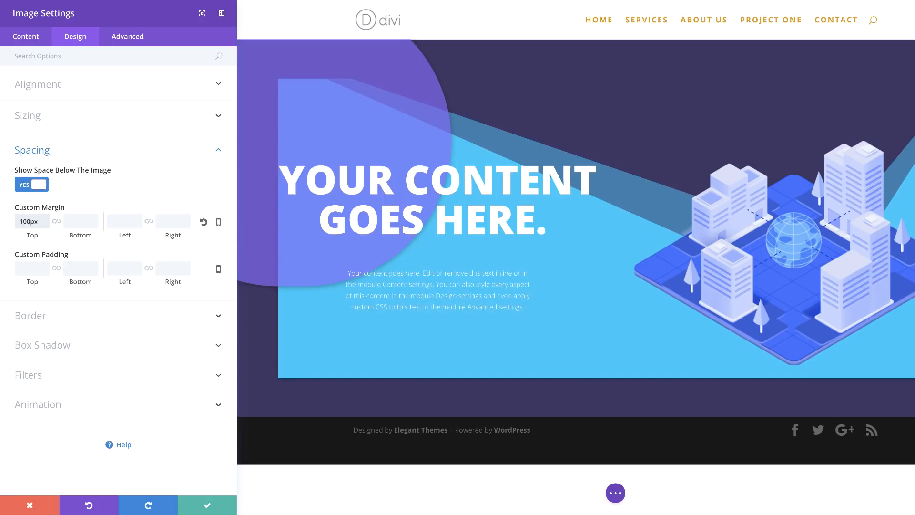
Step: Set the image's tablet top margin to 50px, then save the image module
{"action": "left_click", "coordinate": [219, 223]}
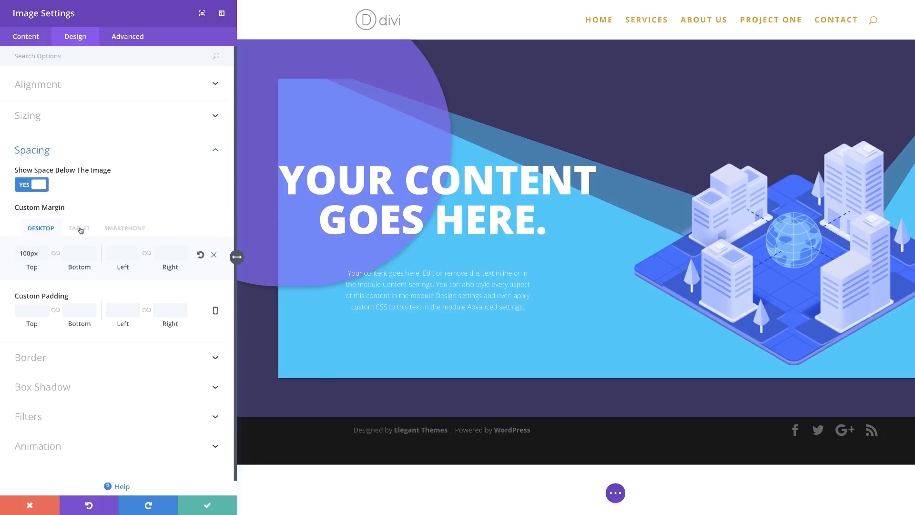
{"action": "left_click", "coordinate": [80, 229]}
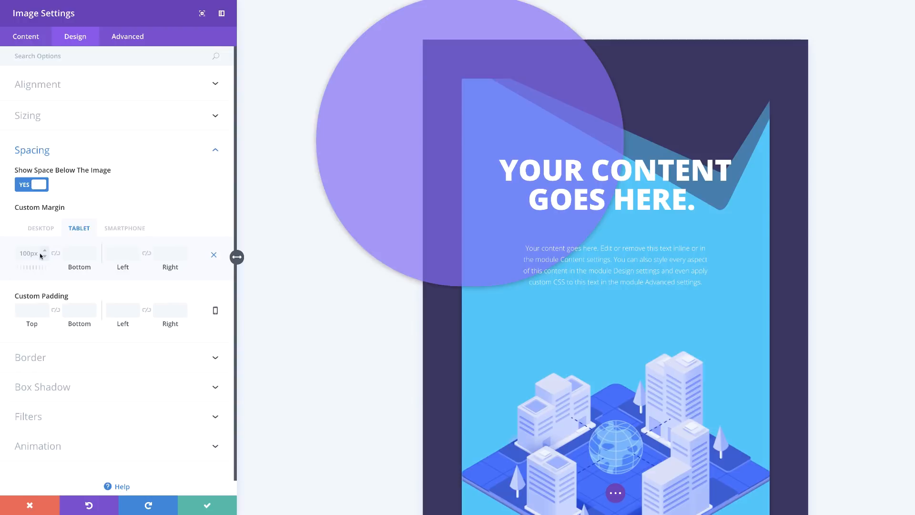
{"action": "left_click", "coordinate": [33, 254]}
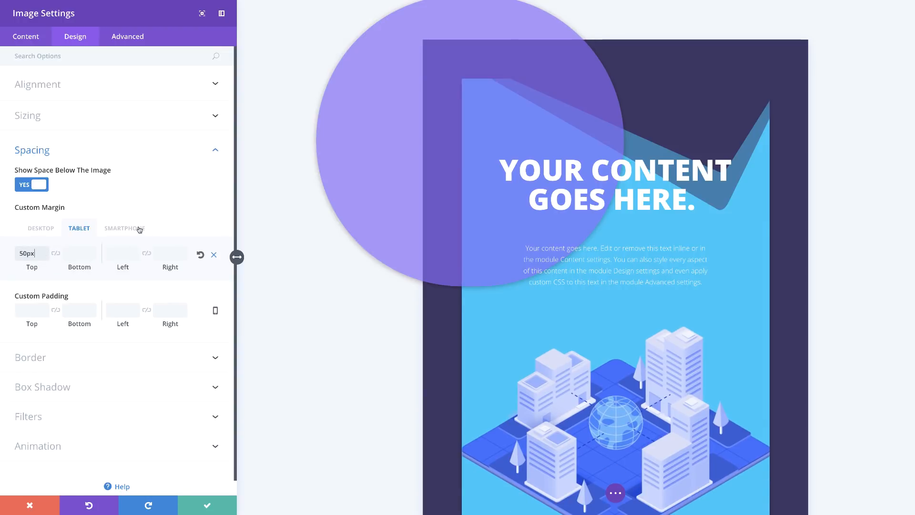
{"action": "left_click", "coordinate": [137, 228]}
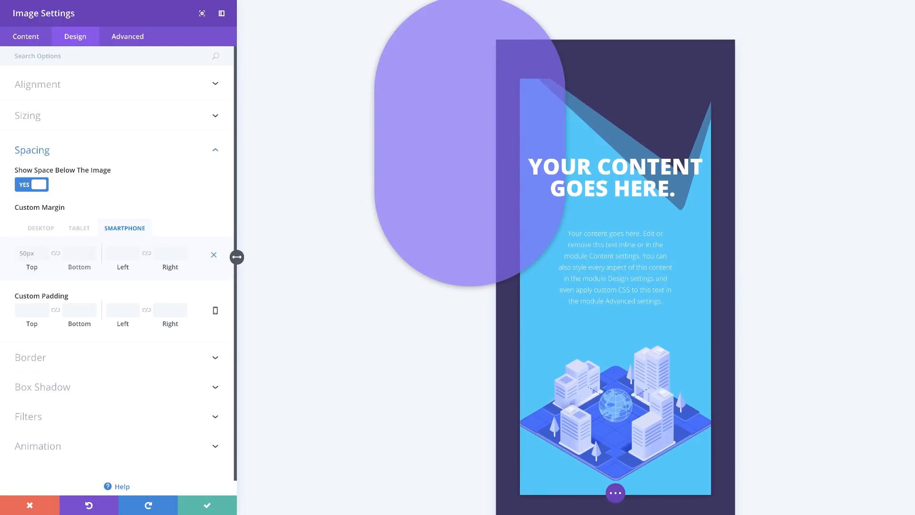
{"action": "left_click", "coordinate": [40, 230]}
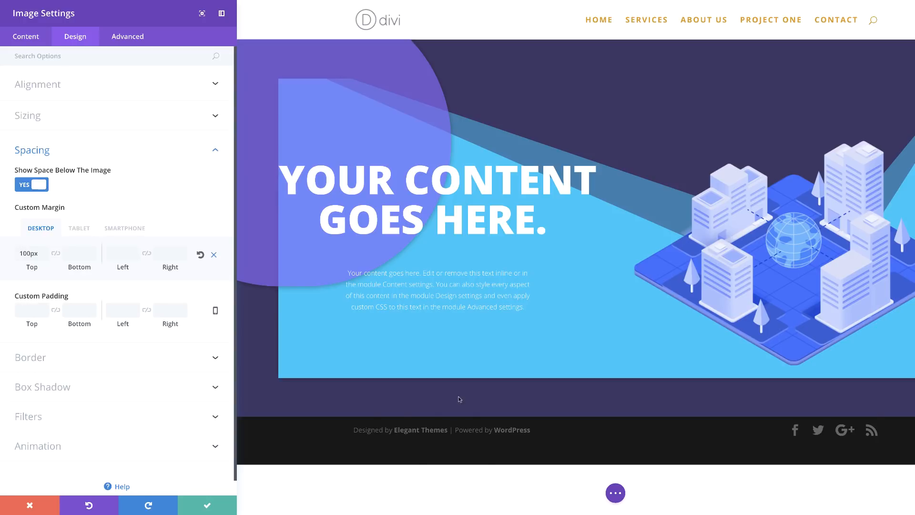
{"action": "left_click", "coordinate": [209, 502]}
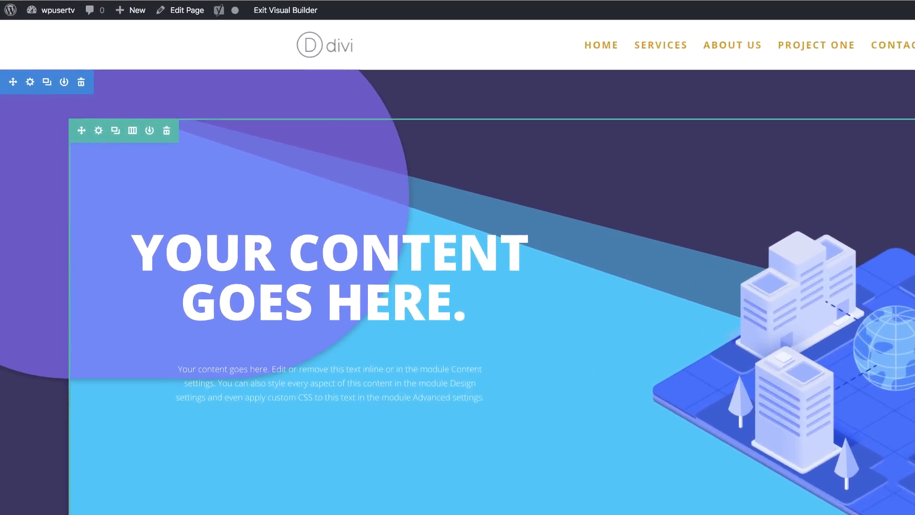
Step: Duplicate the hero section
{"action": "mouse_move", "coordinate": [64, 77]}
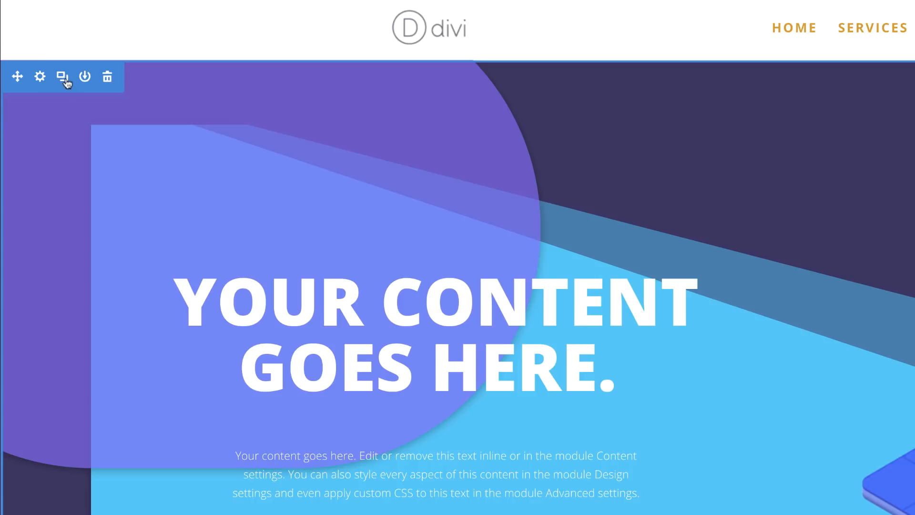
{"action": "left_click", "coordinate": [64, 80]}
{"action": "scroll", "coordinate": [458, 286], "scroll_direction": "down", "scroll_amount": 2}
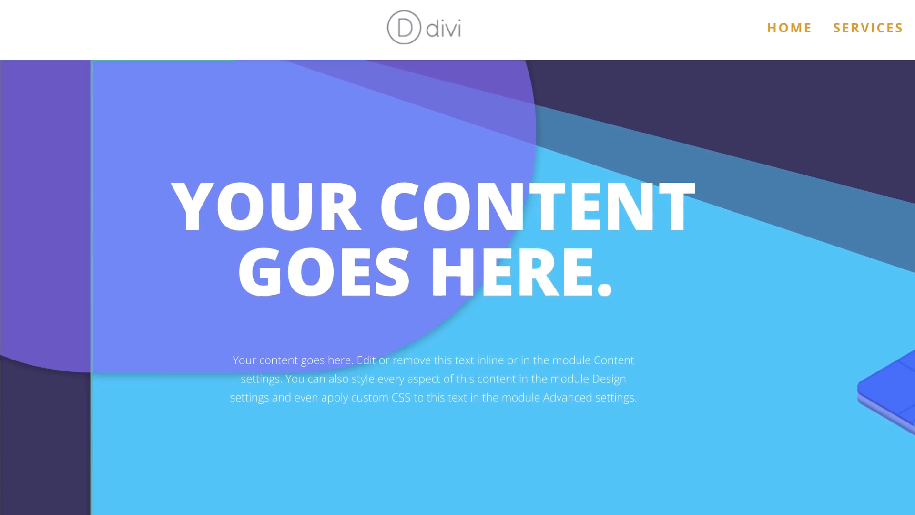
{"action": "scroll", "coordinate": [458, 286], "scroll_direction": "down", "scroll_amount": 8}
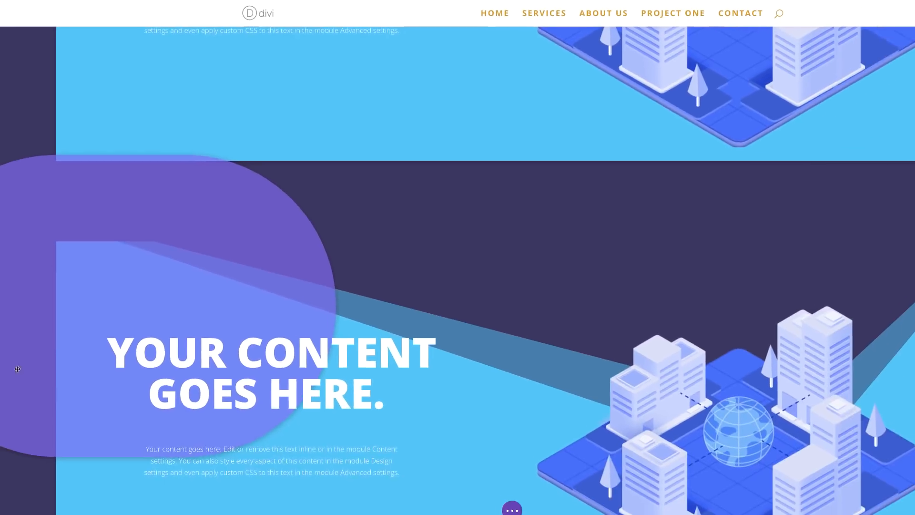
Step: In the duplicated section's settings, change the top divider style to a wave
{"action": "mouse_move", "coordinate": [188, 265]}
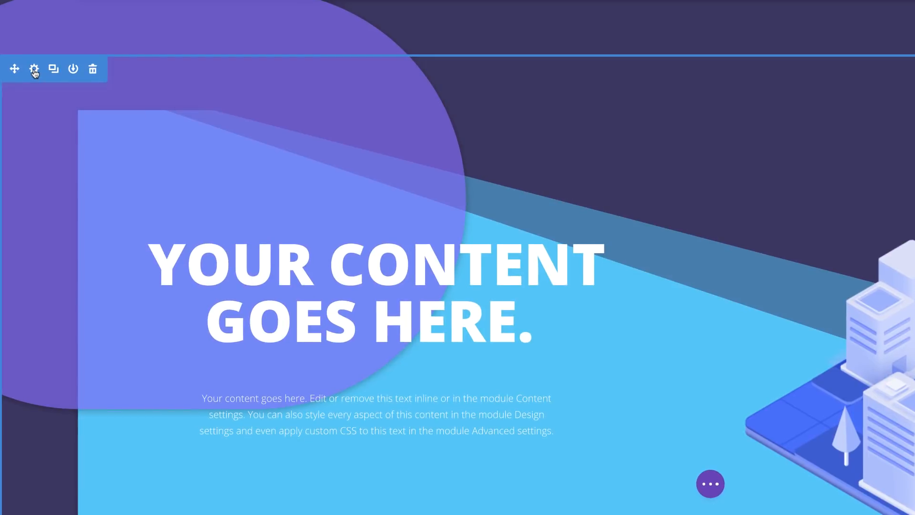
{"action": "left_click", "coordinate": [34, 71]}
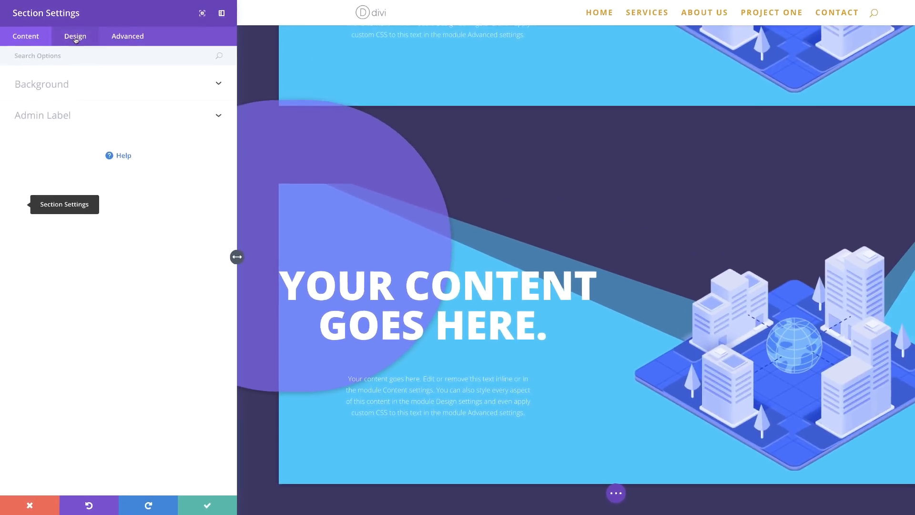
{"action": "left_click", "coordinate": [75, 37]}
{"action": "left_click", "coordinate": [46, 145]}
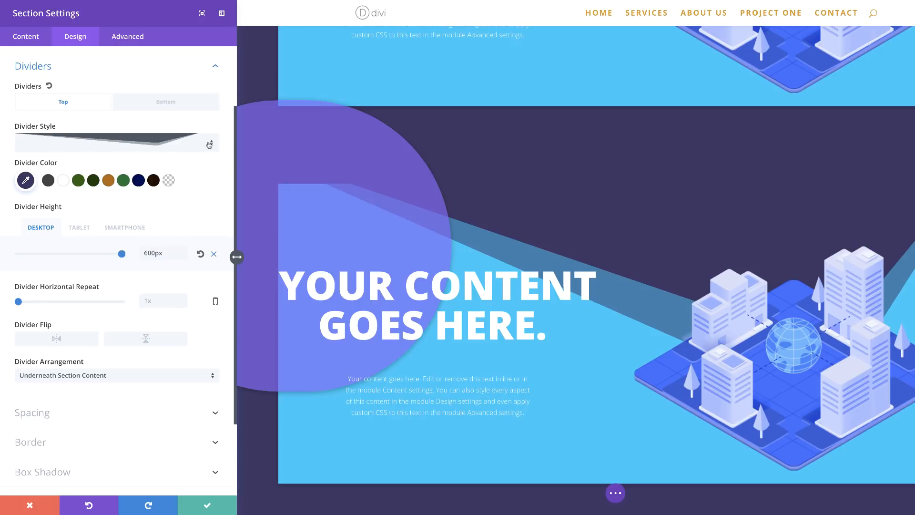
{"action": "left_click", "coordinate": [209, 145]}
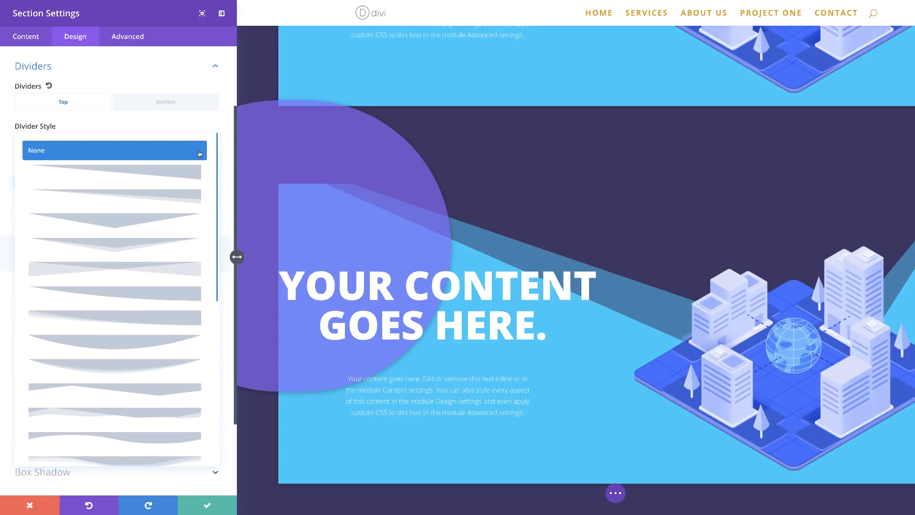
{"action": "scroll", "coordinate": [176, 374], "scroll_direction": "down", "scroll_amount": 3}
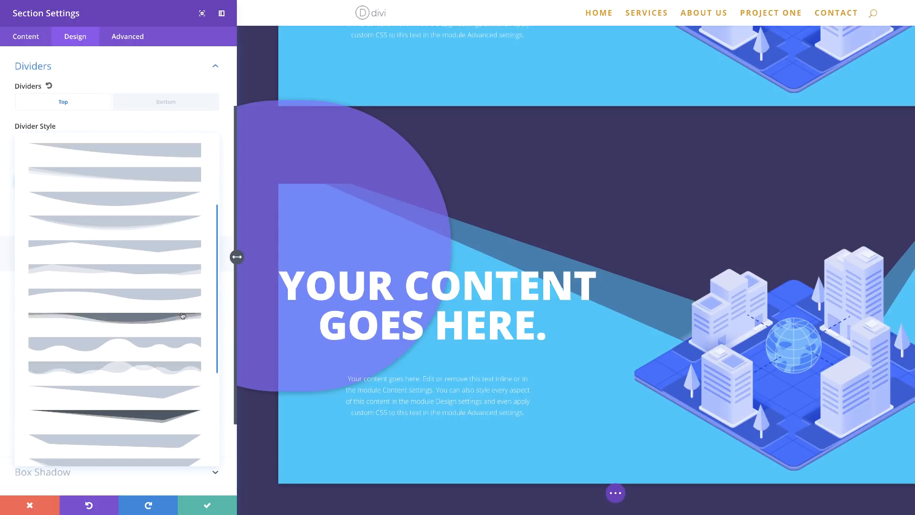
{"action": "left_click", "coordinate": [181, 296]}
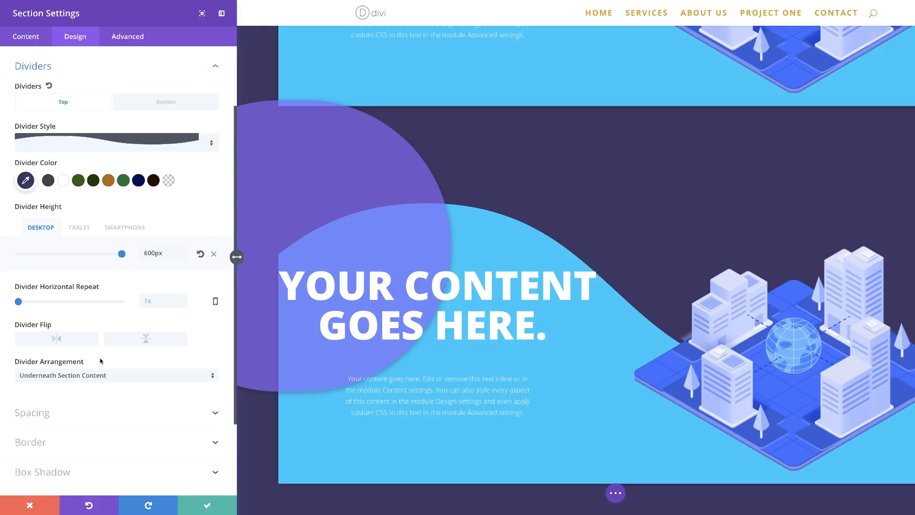
Step: Set the wave divider's tablet height to 500px, then save the section settings
{"action": "scroll", "coordinate": [171, 321], "scroll_direction": "down", "scroll_amount": 1}
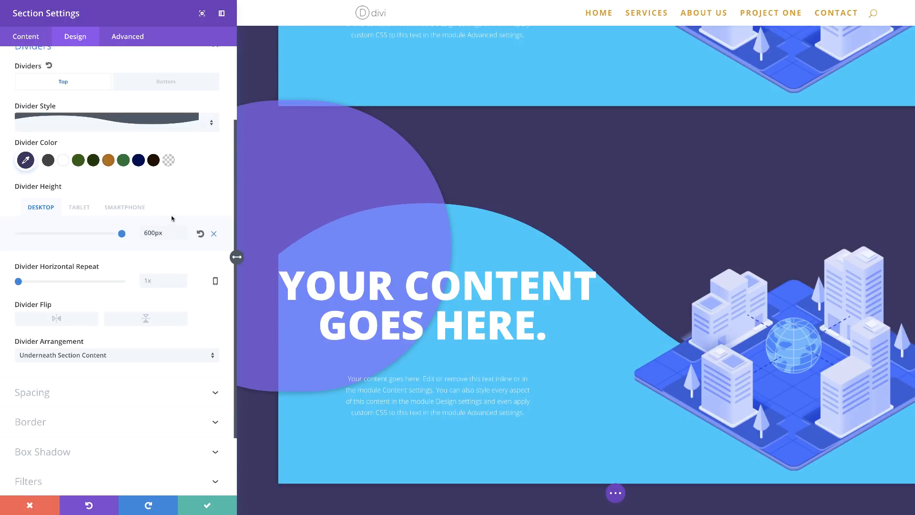
{"action": "left_click", "coordinate": [77, 208]}
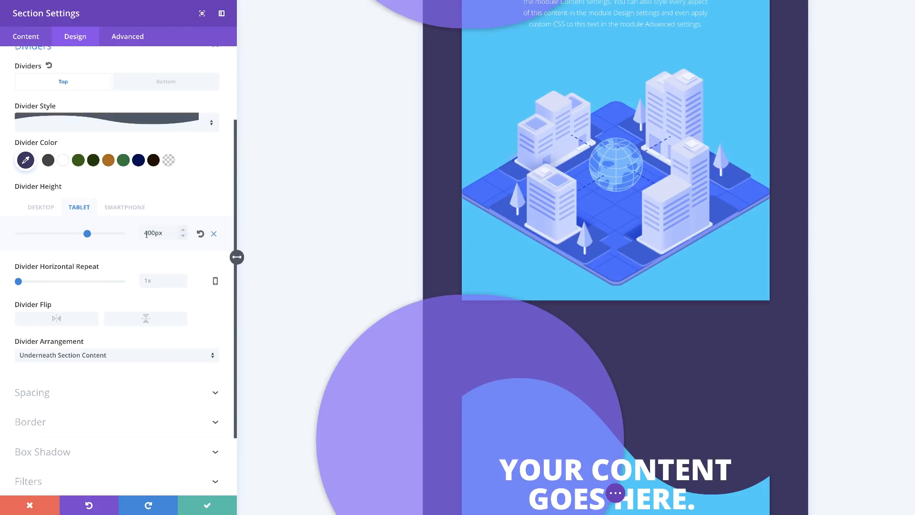
{"action": "key", "text": "BackSpace"}
{"action": "type", "text": "5"}
{"action": "left_click", "coordinate": [142, 207]}
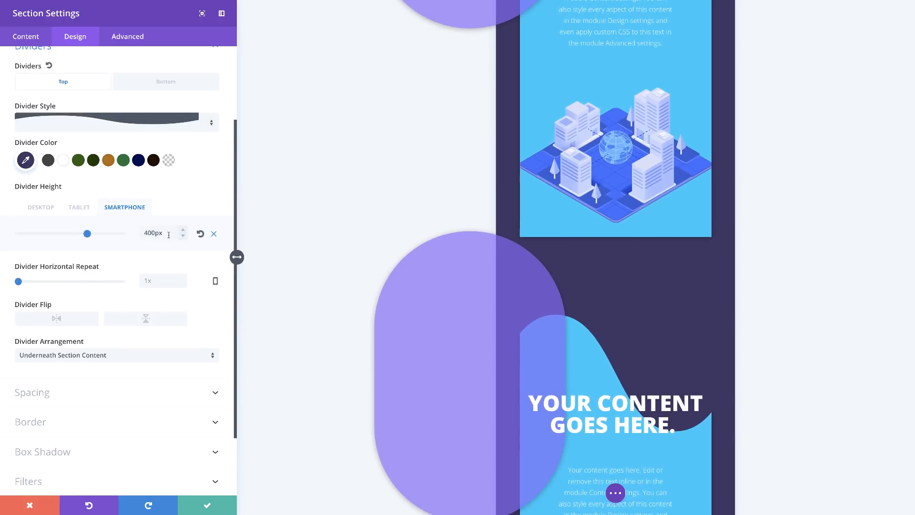
{"action": "scroll", "coordinate": [768, 419], "scroll_direction": "down", "scroll_amount": 3}
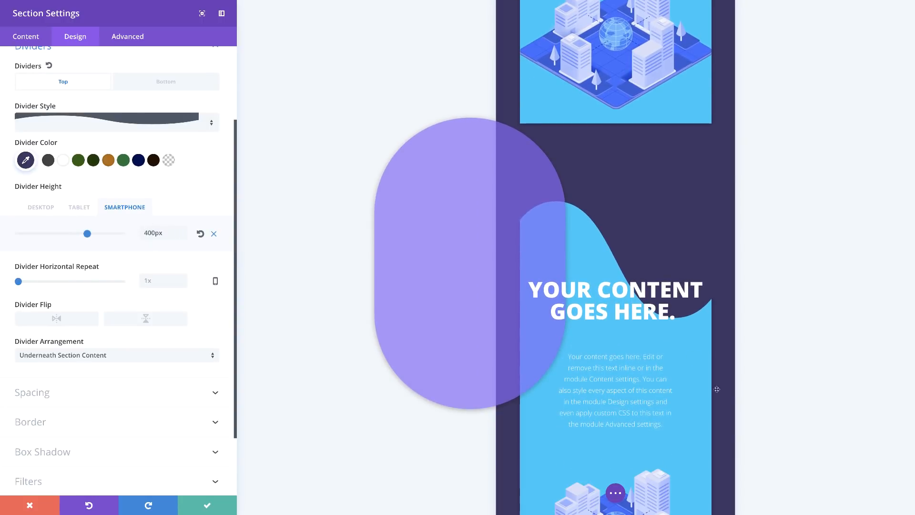
{"action": "scroll", "coordinate": [672, 331], "scroll_direction": "down", "scroll_amount": 1}
{"action": "scroll", "coordinate": [672, 331], "scroll_direction": "down", "scroll_amount": 1}
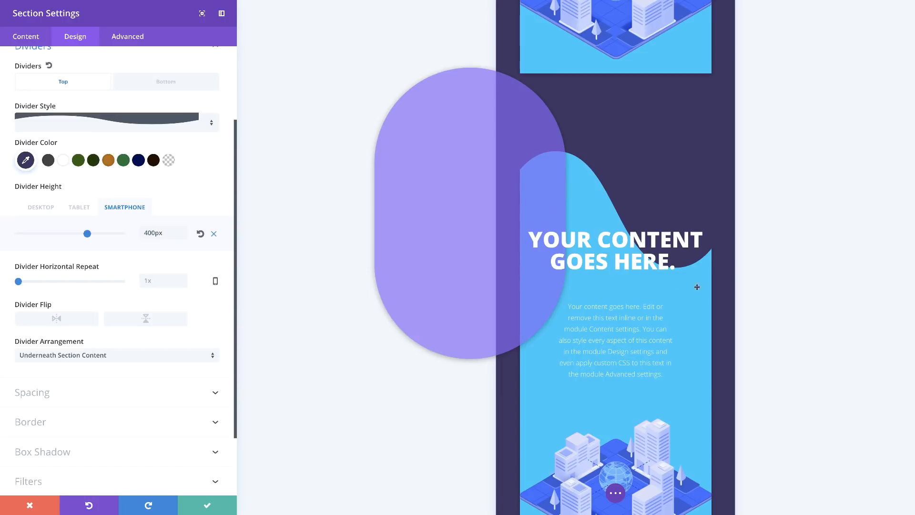
{"action": "left_click", "coordinate": [84, 208]}
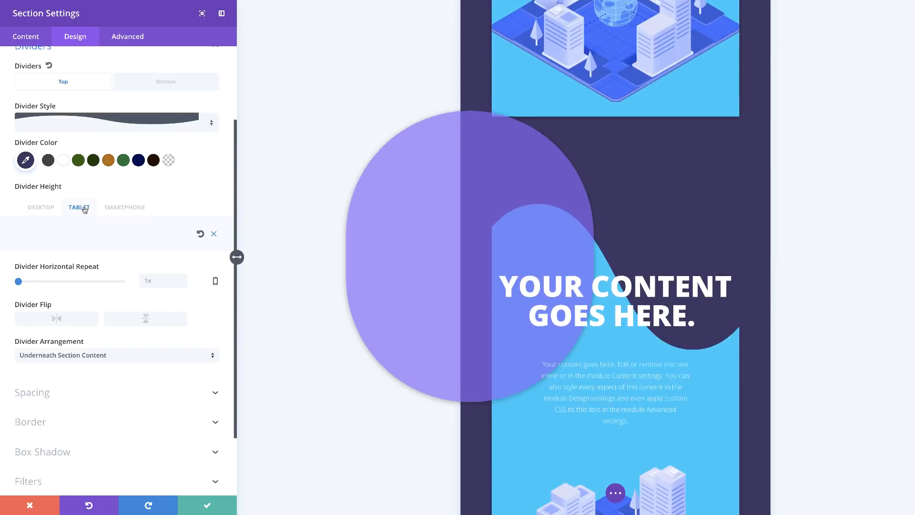
{"action": "scroll", "coordinate": [720, 329], "scroll_direction": "down", "scroll_amount": 2}
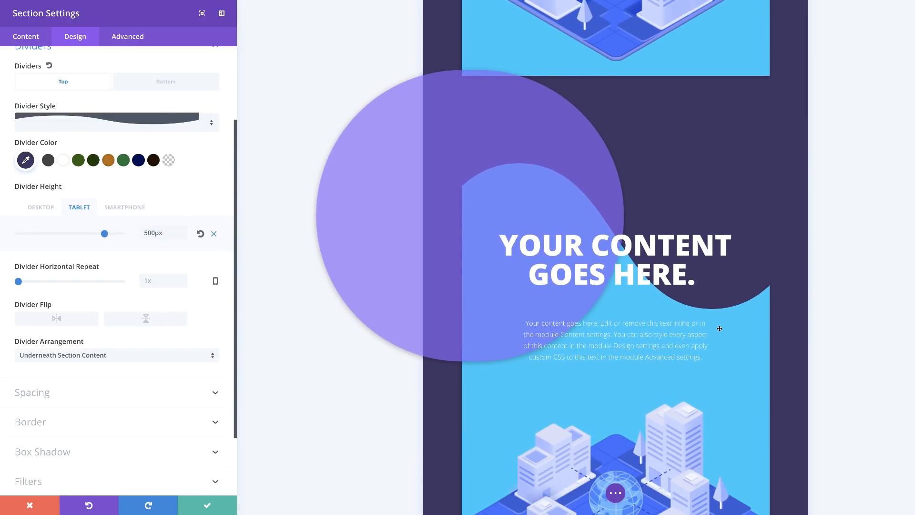
{"action": "left_click", "coordinate": [38, 209]}
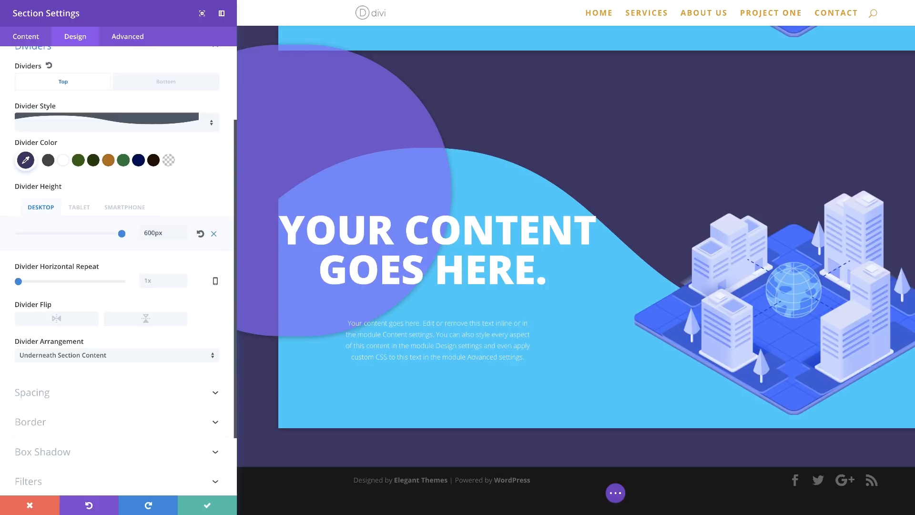
{"action": "left_click", "coordinate": [208, 506]}
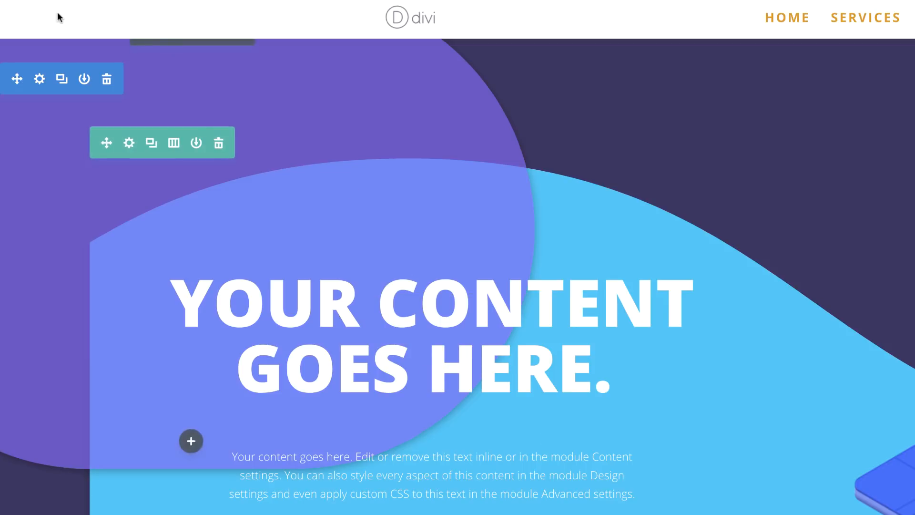
Step: Duplicate the wave-divider section
{"action": "left_click", "coordinate": [63, 82]}
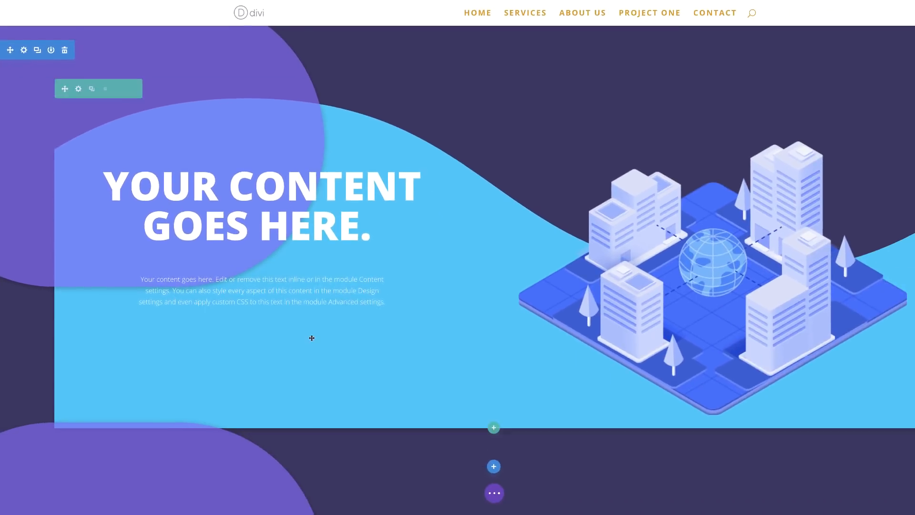
{"action": "scroll", "coordinate": [311, 337], "scroll_direction": "down", "scroll_amount": 5}
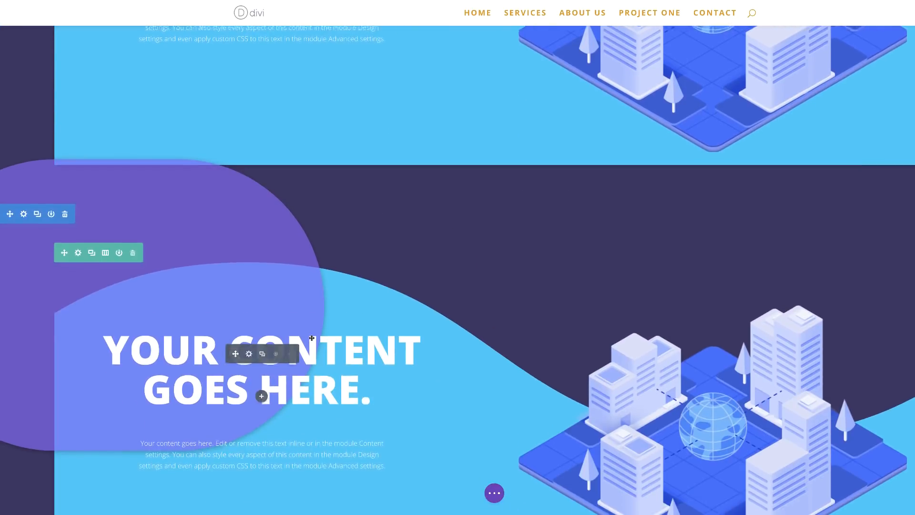
{"action": "scroll", "coordinate": [311, 337], "scroll_direction": "down", "scroll_amount": 2}
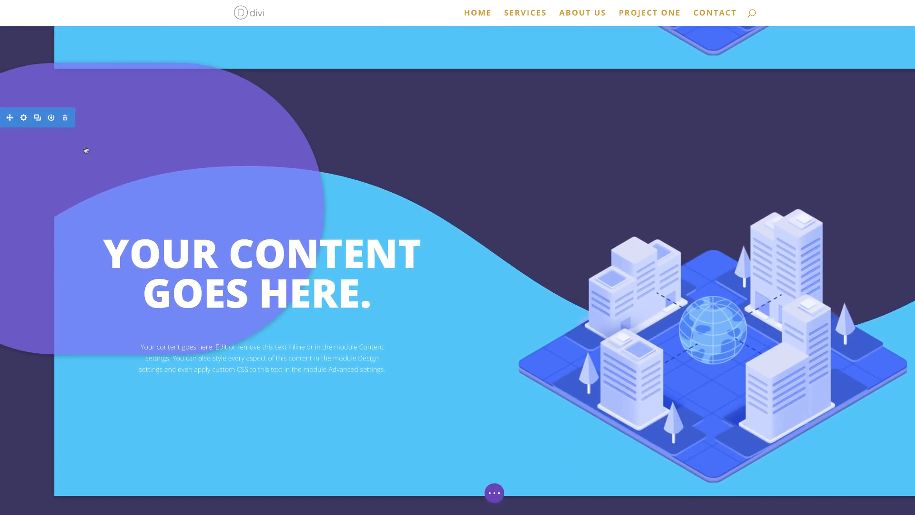
Step: In the new copy's section settings, change the top divider style to a downward-pointing angled shape
{"action": "left_click", "coordinate": [24, 119]}
{"action": "left_click", "coordinate": [75, 36]}
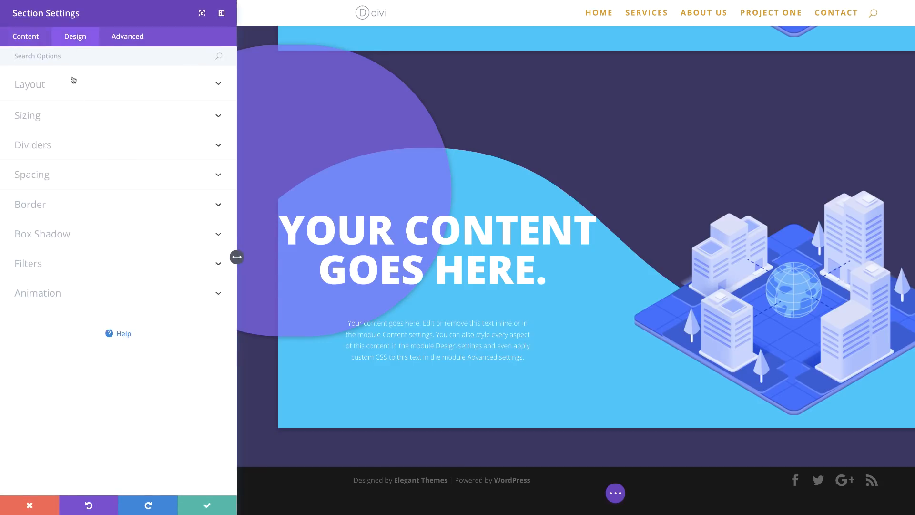
{"action": "left_click", "coordinate": [57, 146]}
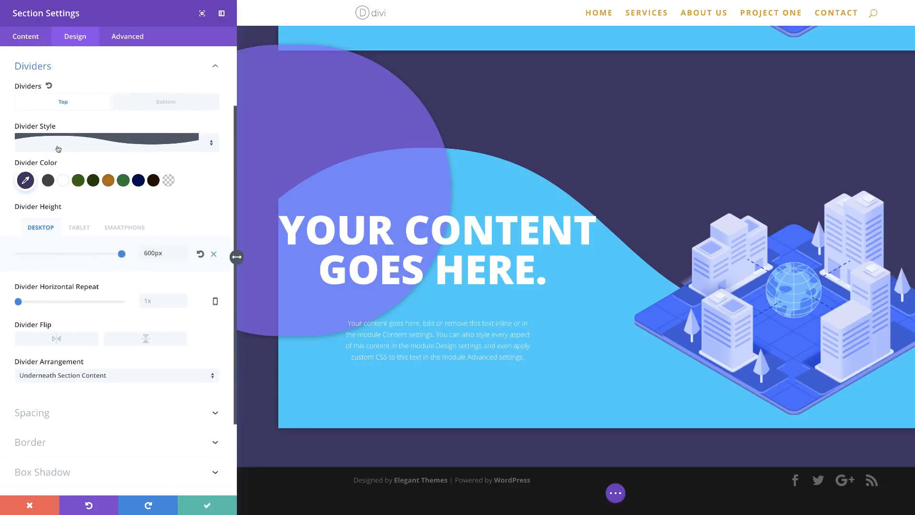
{"action": "left_click", "coordinate": [191, 141]}
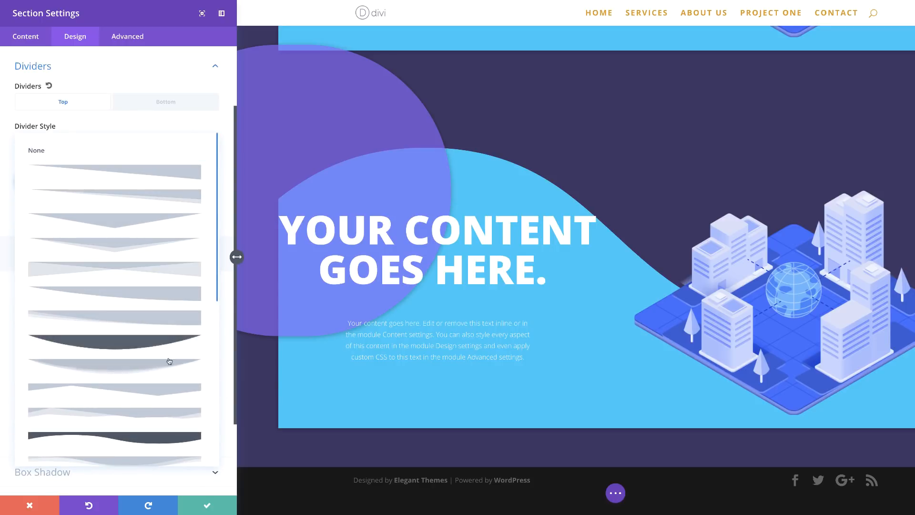
{"action": "left_click", "coordinate": [168, 392]}
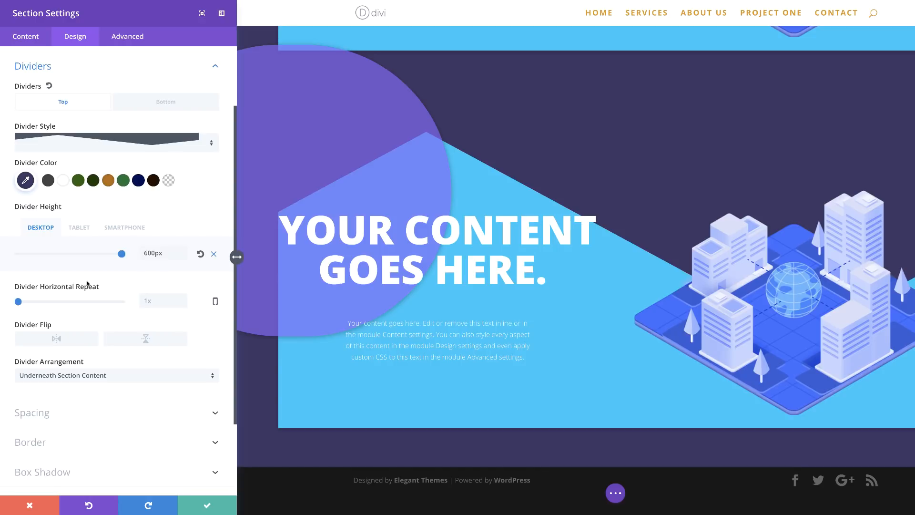
{"action": "scroll", "coordinate": [105, 328], "scroll_direction": "down", "scroll_amount": 1}
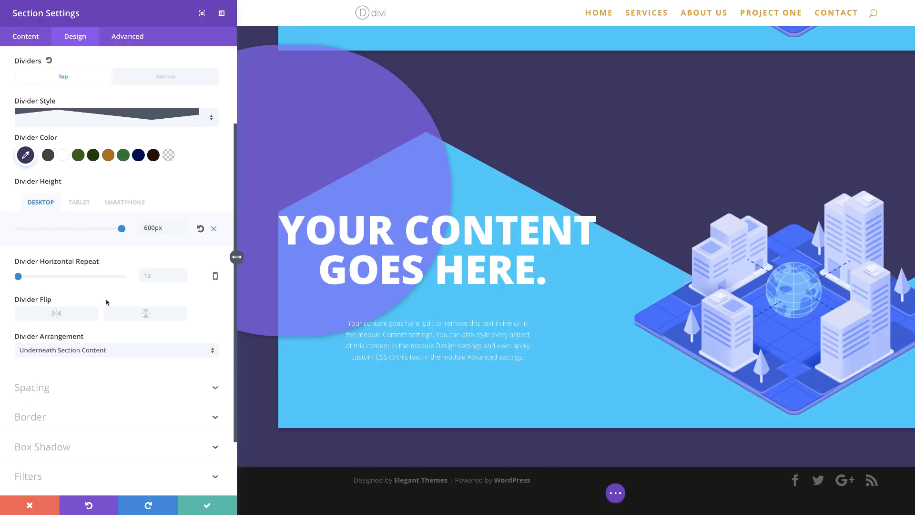
Step: Check the angled divider's height on tablet and smartphone previews, then save the section settings
{"action": "left_click", "coordinate": [79, 203]}
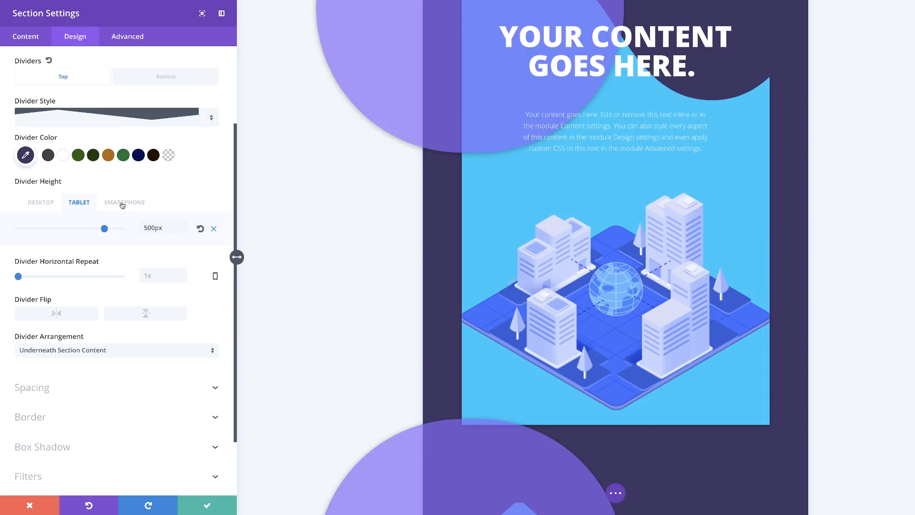
{"action": "left_click", "coordinate": [123, 203]}
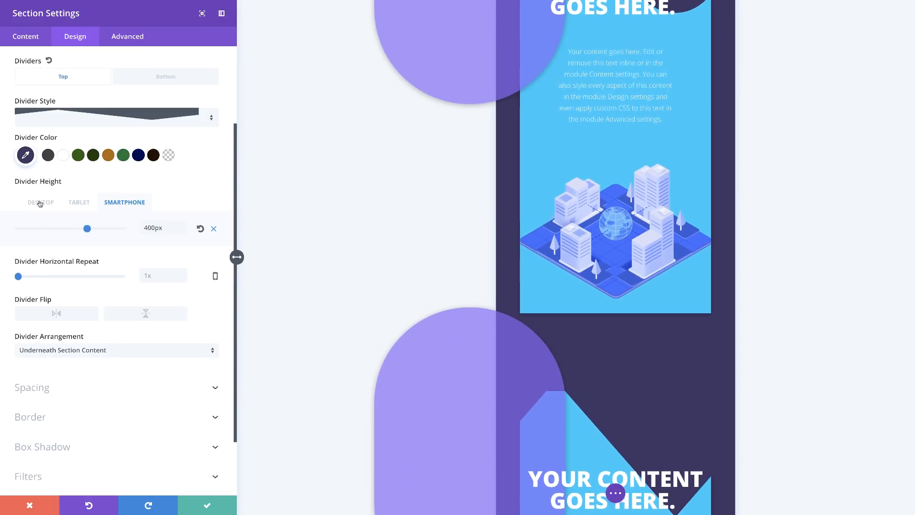
{"action": "scroll", "coordinate": [612, 390], "scroll_direction": "down", "scroll_amount": 3}
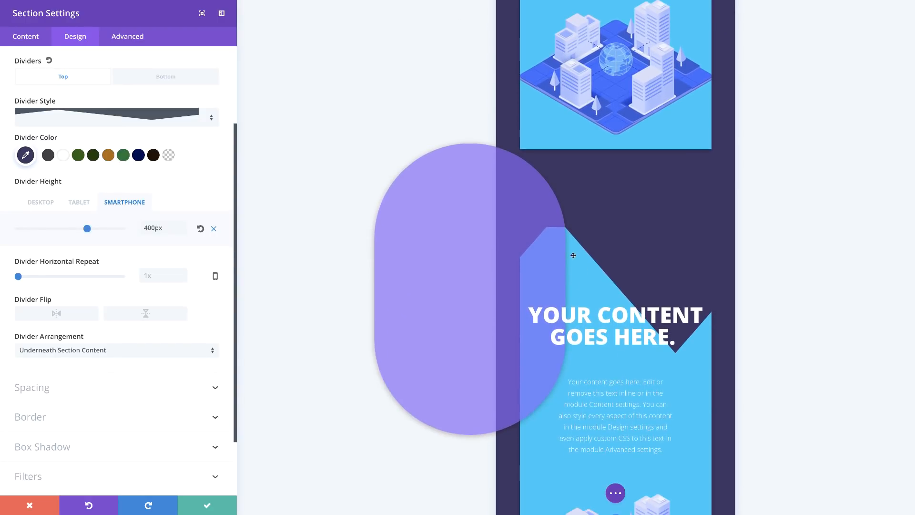
{"action": "left_click", "coordinate": [45, 204]}
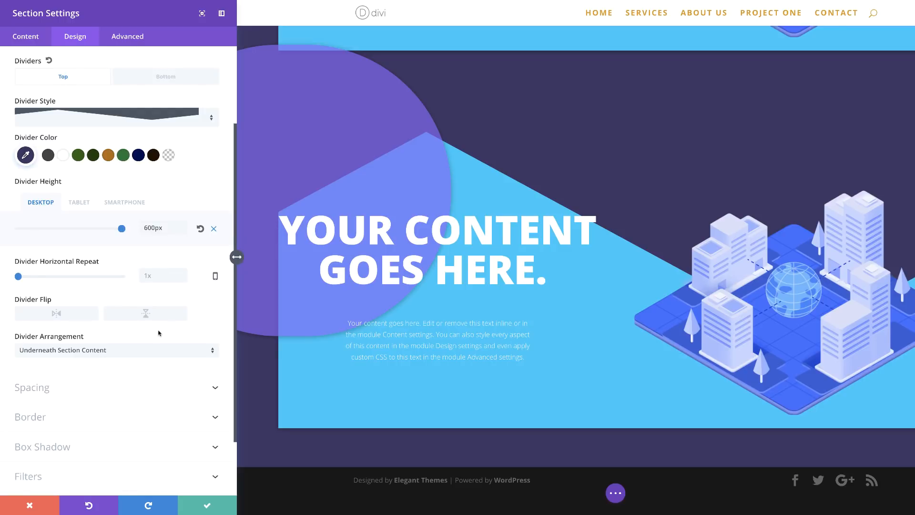
{"action": "left_click", "coordinate": [209, 506]}
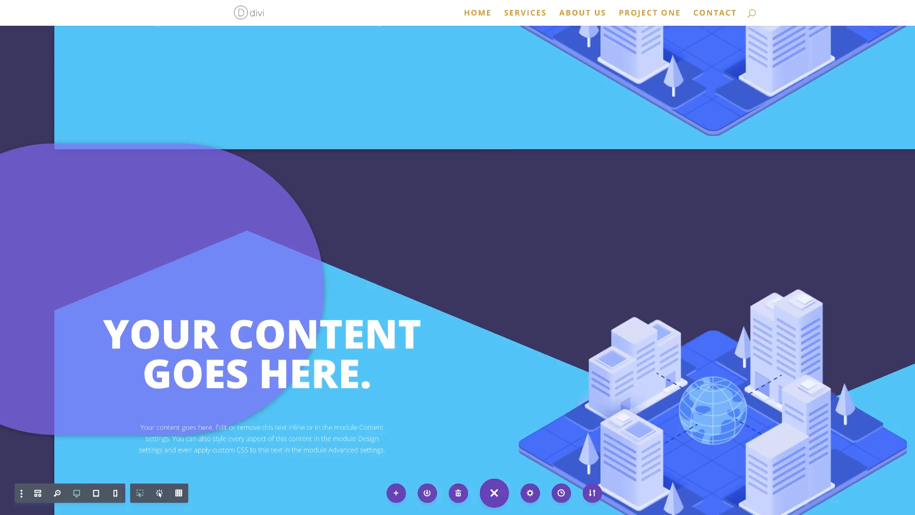
Step: Scroll through the live page to review the hero sections with their different divider styles
{"action": "left_click", "coordinate": [265, 0]}
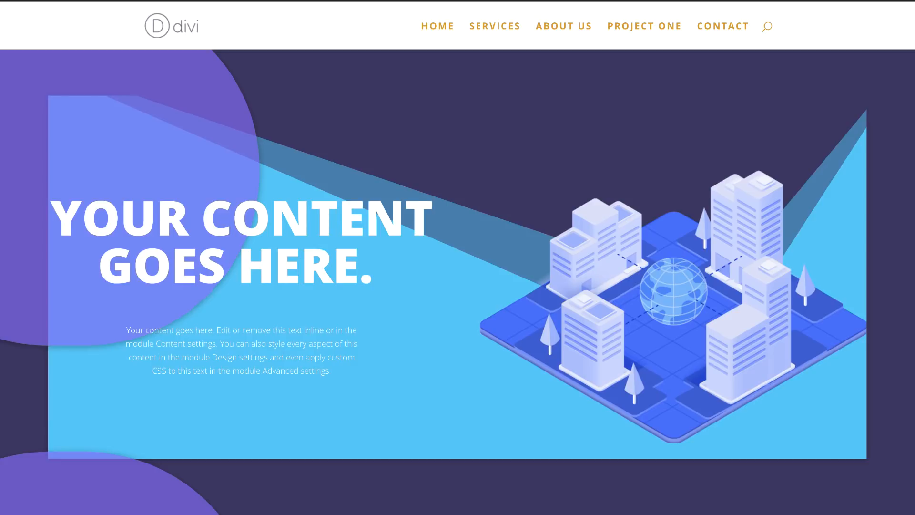
{"action": "scroll", "coordinate": [457, 282], "scroll_direction": "down", "scroll_amount": 3}
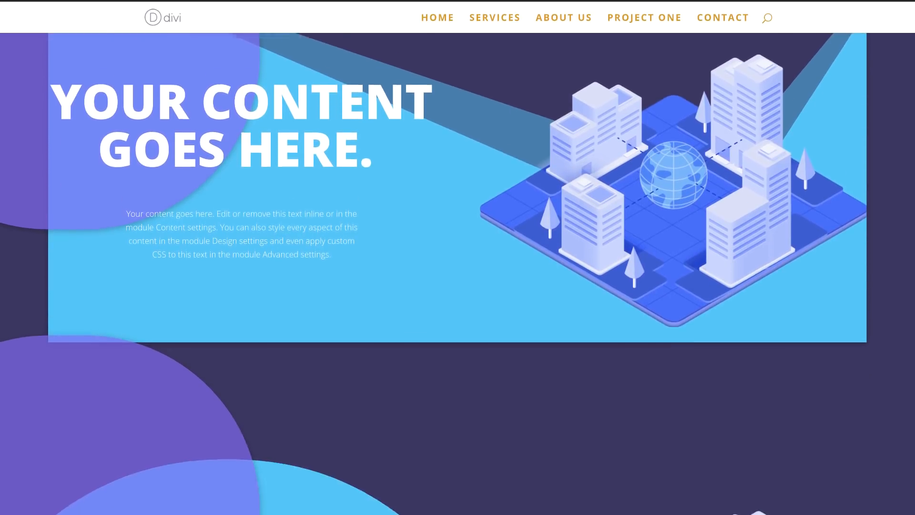
{"action": "scroll", "coordinate": [458, 281], "scroll_direction": "down", "scroll_amount": 5}
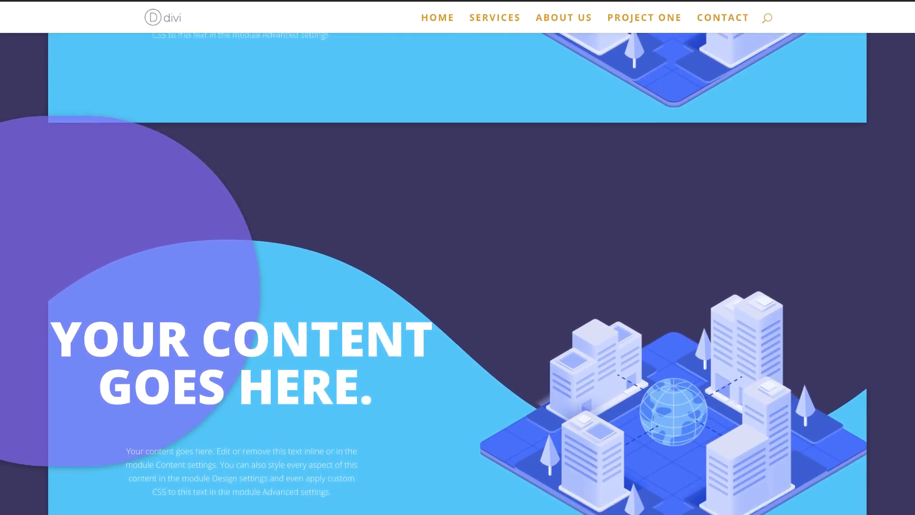
{"action": "scroll", "coordinate": [458, 282], "scroll_direction": "down", "scroll_amount": 6}
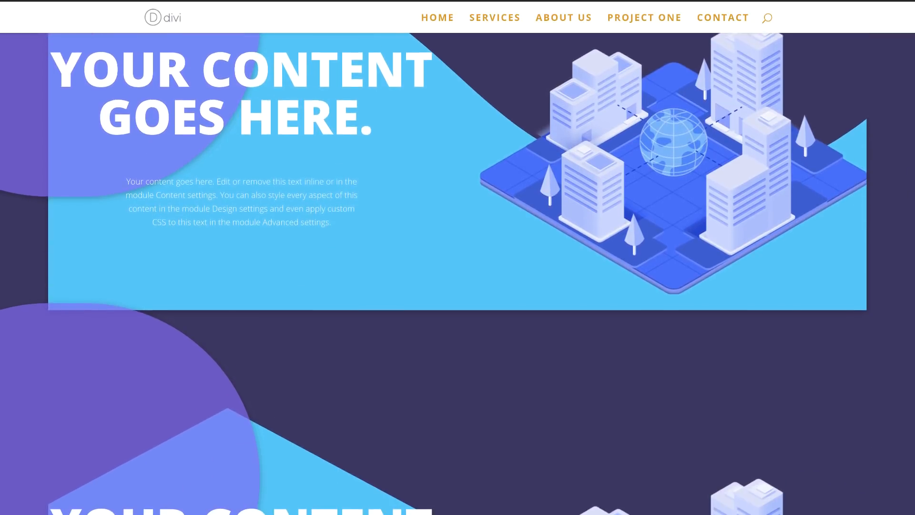
{"action": "scroll", "coordinate": [457, 282], "scroll_direction": "down", "scroll_amount": 4}
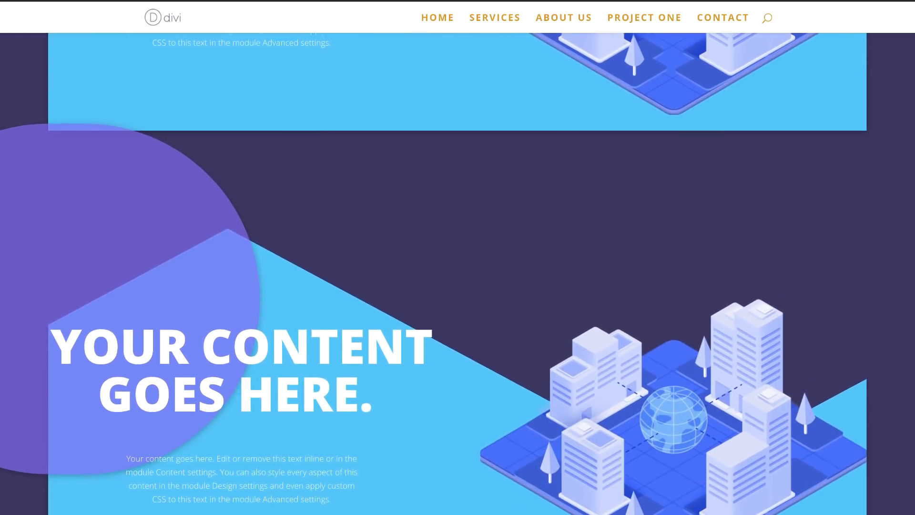